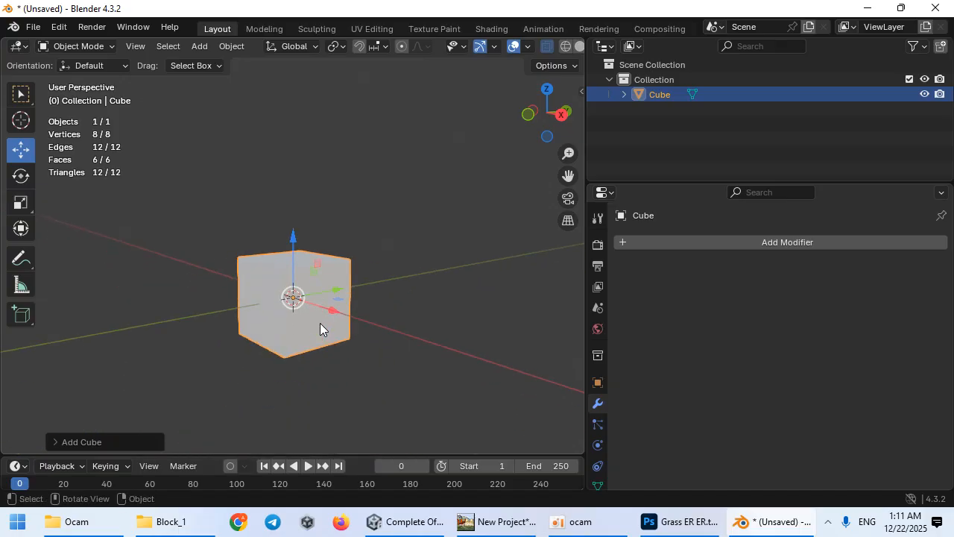
- Scale the cube down along the Y axis to flatten it into a thin slab
scroll(300, 321, up, 3)
click(301, 322)
click(21, 204)
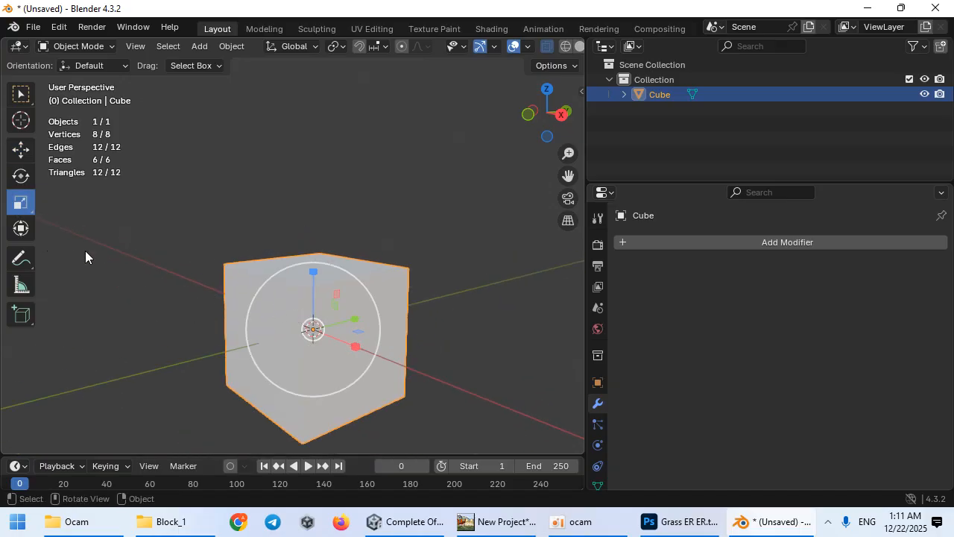
drag(348, 320, 377, 354)
click(109, 443)
click(114, 339)
- Stretch the slab along the Z and X axes to form a tall, wide wall panel
drag(314, 272, 314, 183)
scroll(313, 184, down, 3)
drag(346, 302, 416, 321)
- Thin the wall panel further by scaling it to 0.720 along Y
middle_drag(401, 255, 343, 273)
drag(379, 289, 361, 287)
click(86, 440)
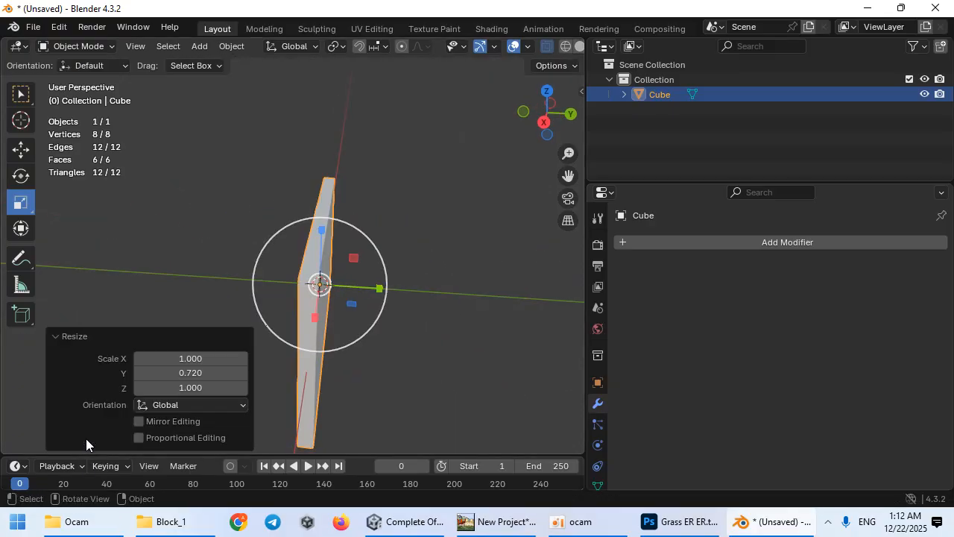
click(108, 342)
middle_drag(107, 343, 478, 191)
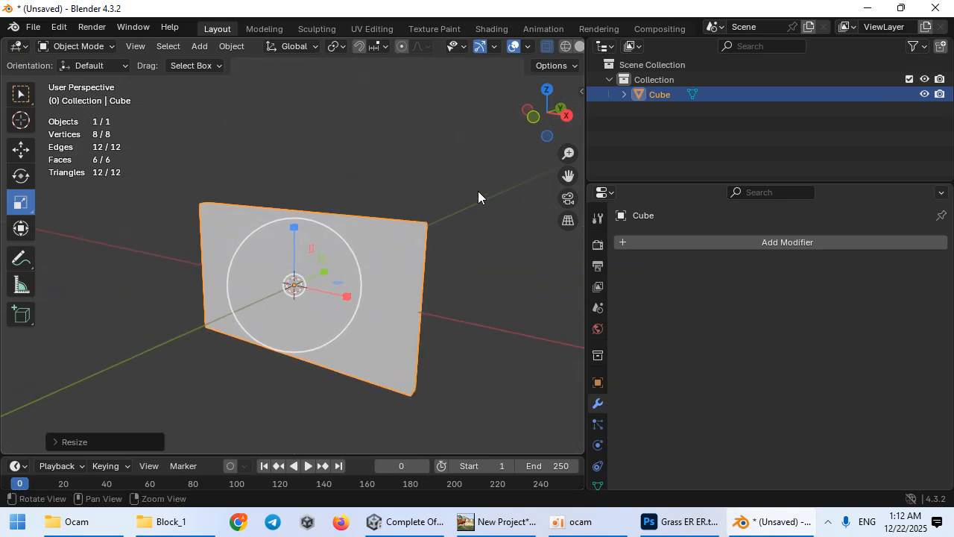
- Rename the cube object as Wall_Collider
double_click(669, 95)
text(Wall_)
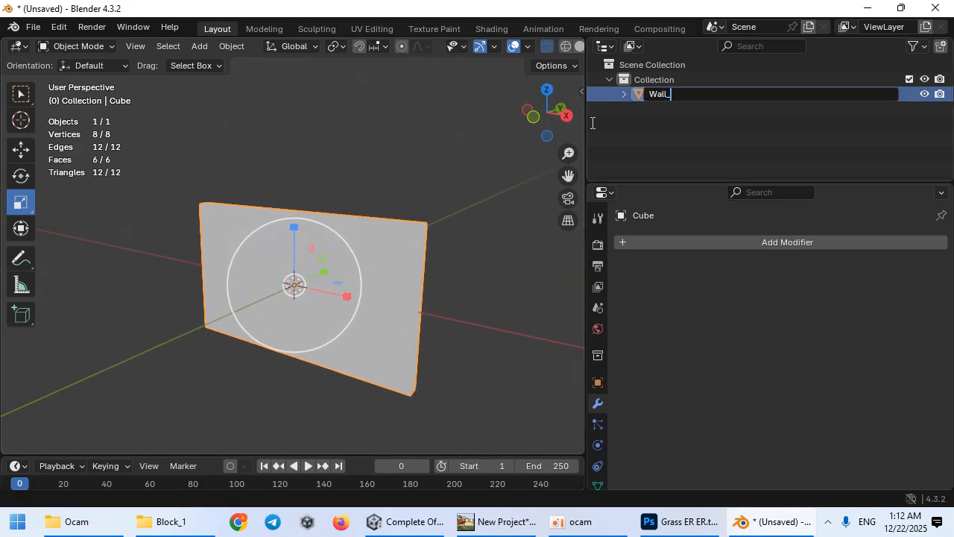
text(Collicder)
key(Return)
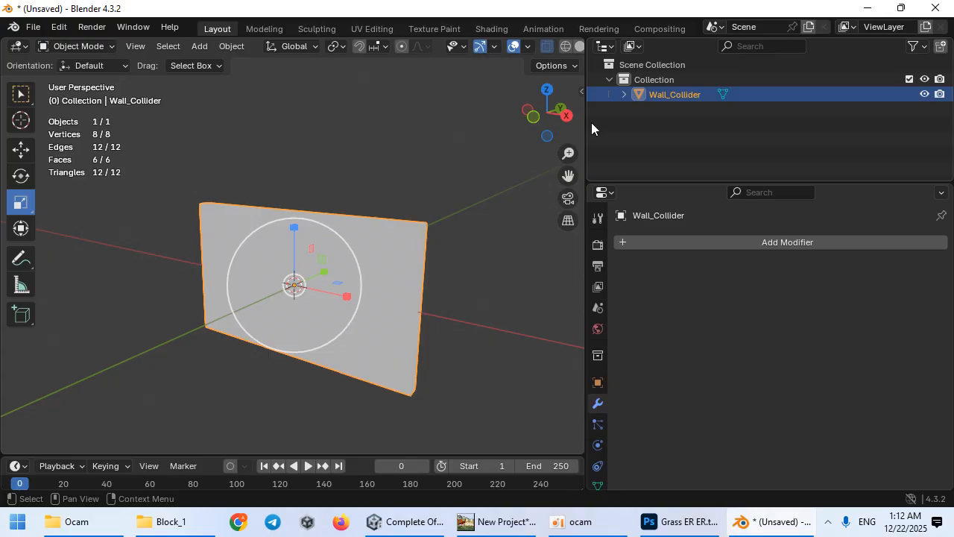
- Switch the active transform tool back to Move for the wall
middle_drag(327, 238, 303, 227)
key(w)
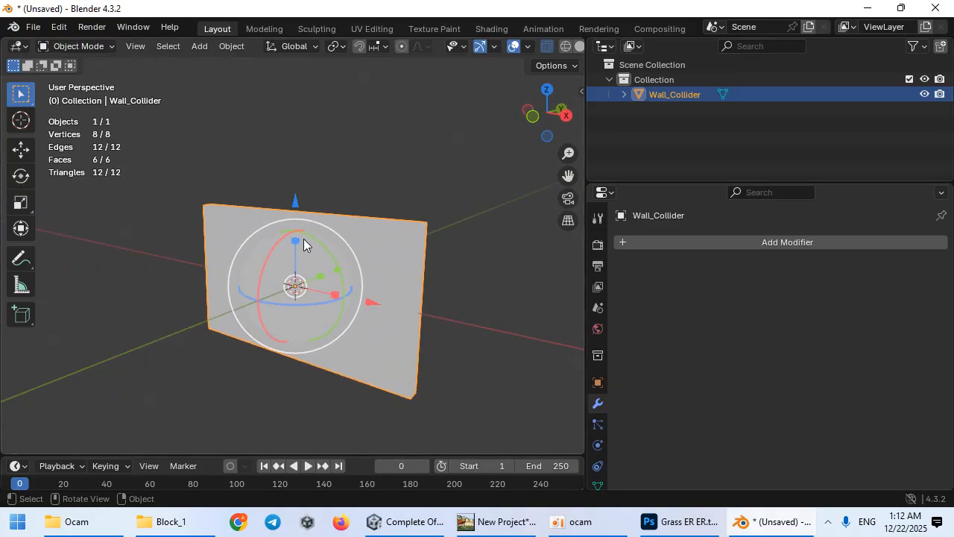
click(20, 150)
middle_drag(120, 213, 179, 217)
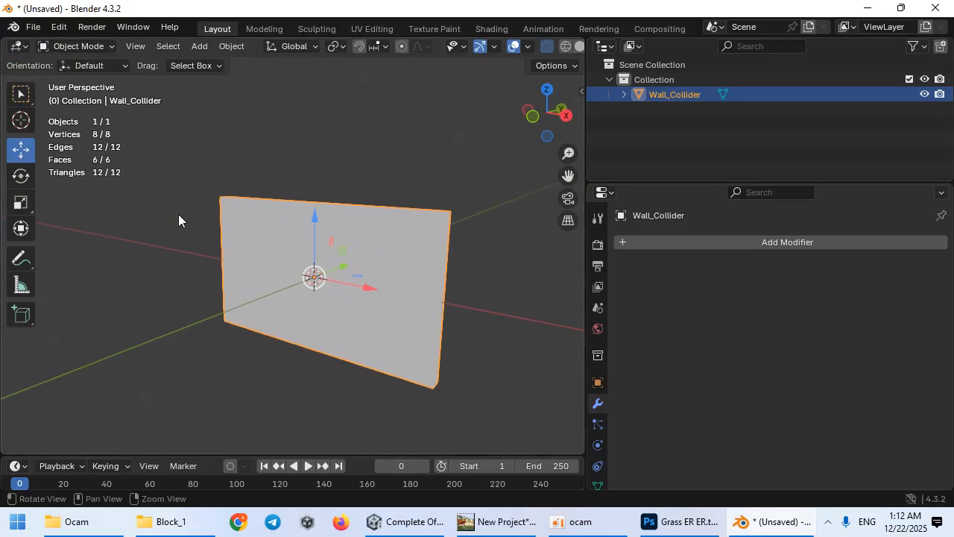
- Create a new material on the wall and name it WallCollider_Mat
scroll(597, 447, down, 2)
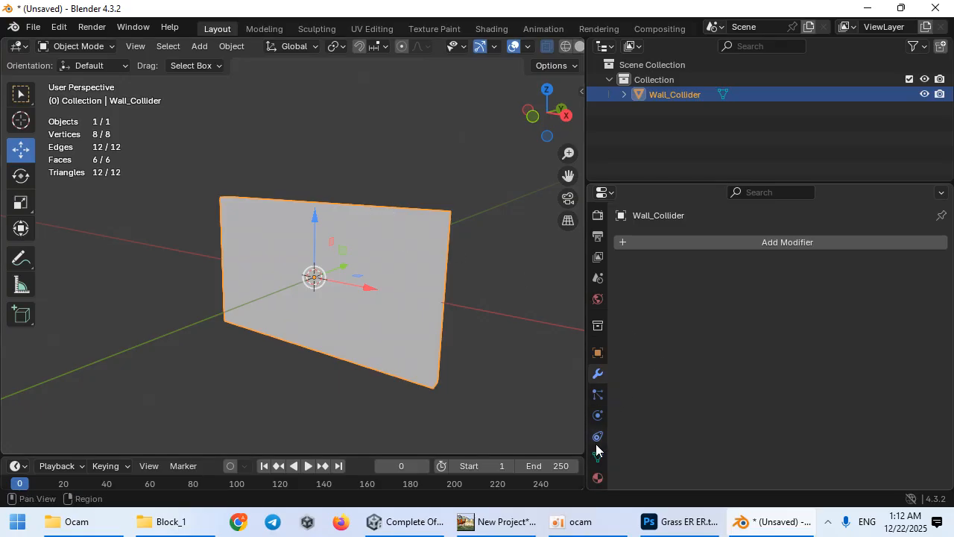
click(598, 473)
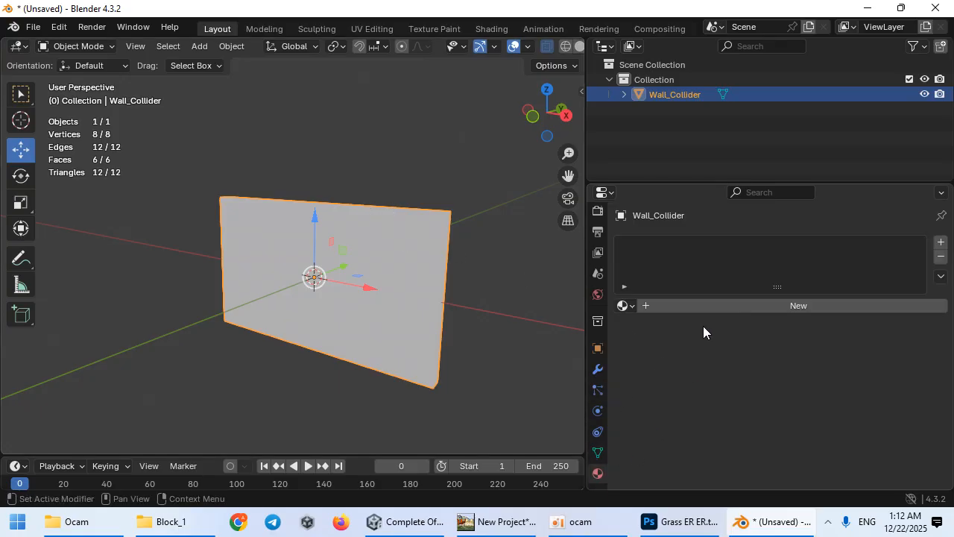
click(742, 306)
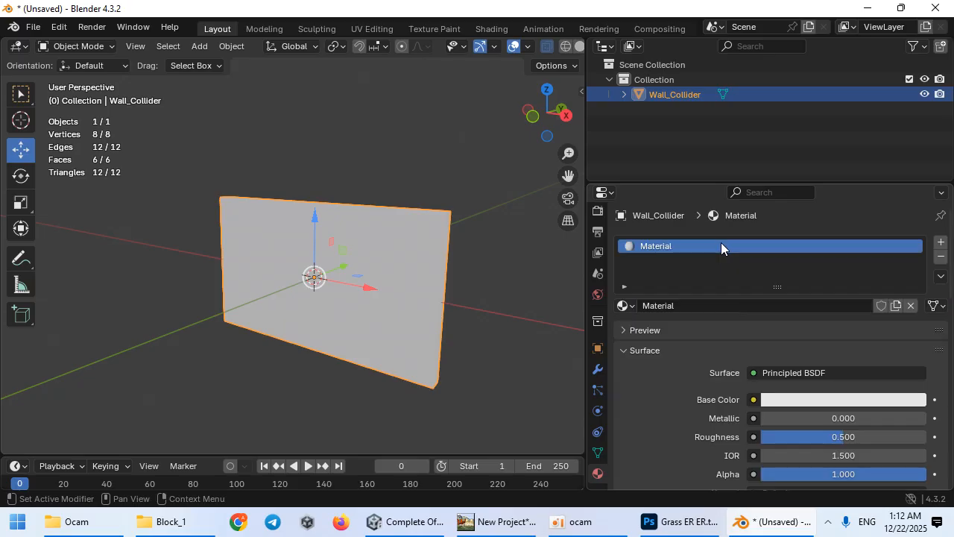
double_click(712, 246)
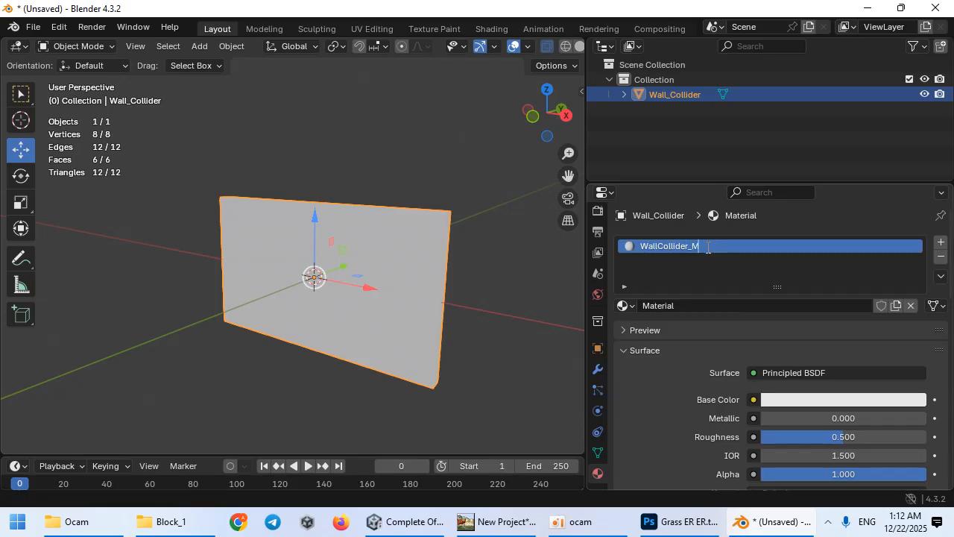
text(WallCollider_Mat\)
key(Return)
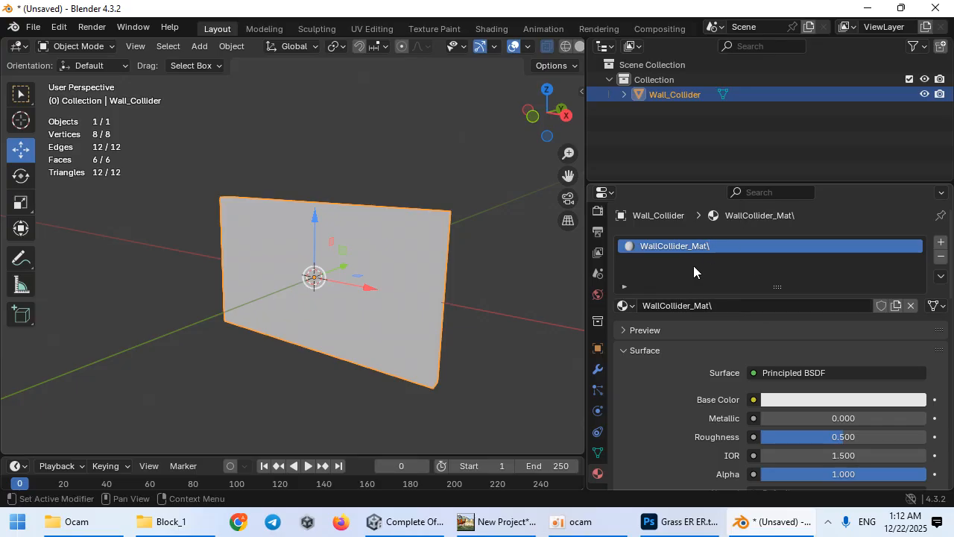
double_click(698, 249)
click(728, 246)
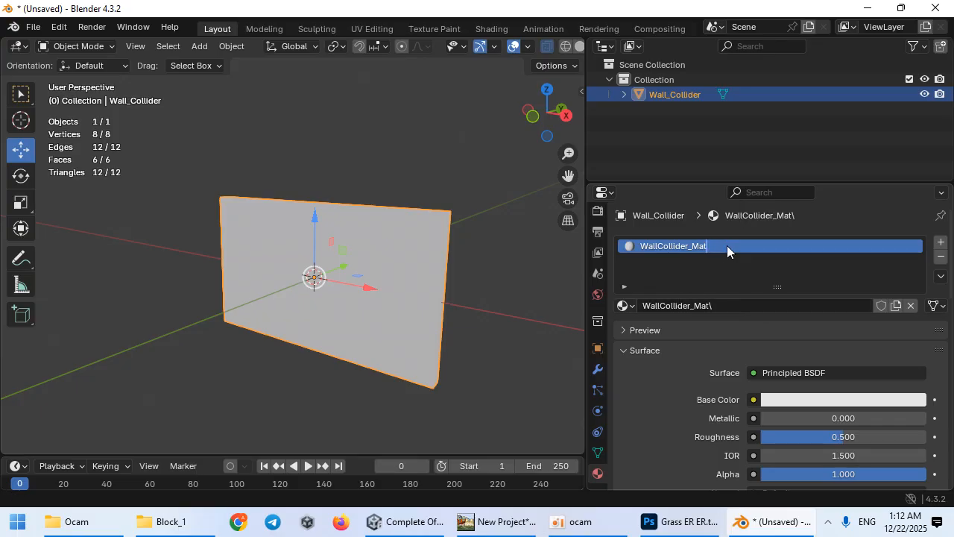
key(Return)
- Export the wall as an FBX file into the Wall_Collider models folder and switch to Unity
click(596, 520)
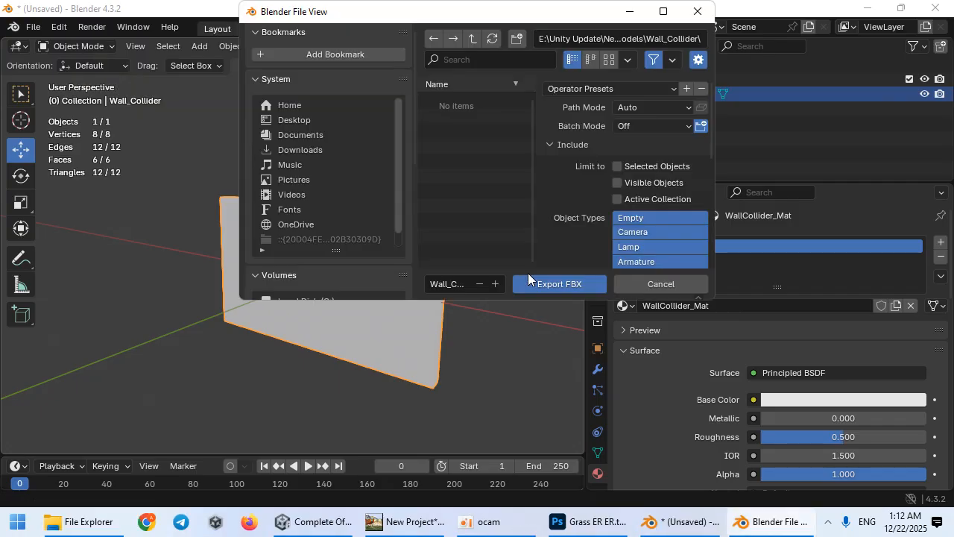
click(544, 284)
click(451, 522)
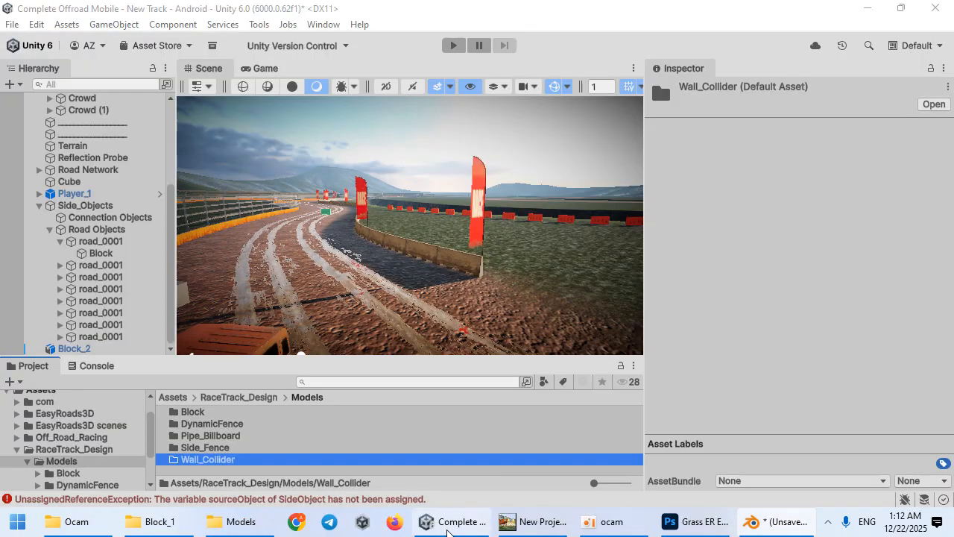
- Set the imported Wall_Collider model's material creation mode to Standard (Legacy) and its material location to Use External Materials (Legacy)
double_click(238, 460)
click(225, 413)
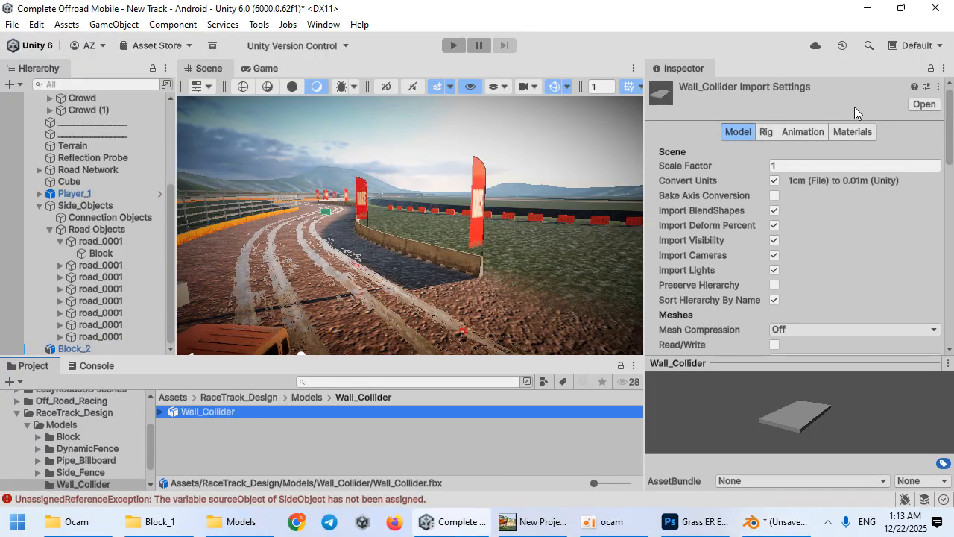
click(852, 131)
click(836, 152)
click(821, 184)
click(825, 183)
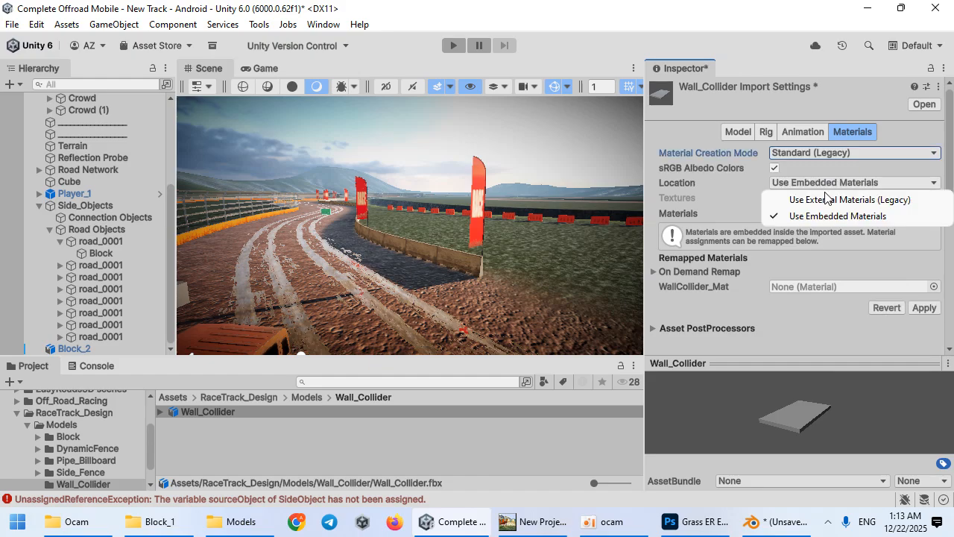
click(825, 199)
click(825, 197)
click(822, 230)
- Turn off animation import for the Wall_Collider model, set its animation type to None and apply the import settings
click(811, 132)
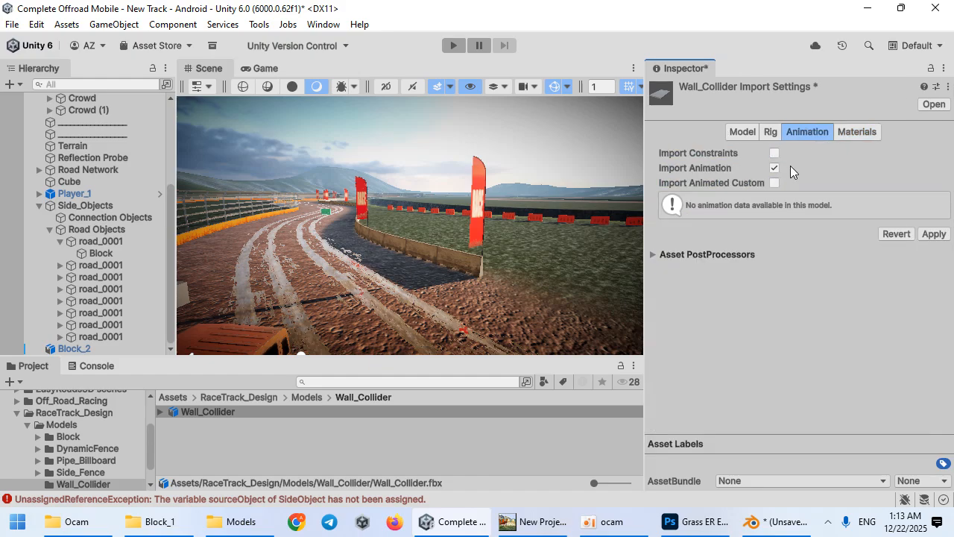
click(775, 167)
click(770, 131)
click(792, 152)
click(798, 167)
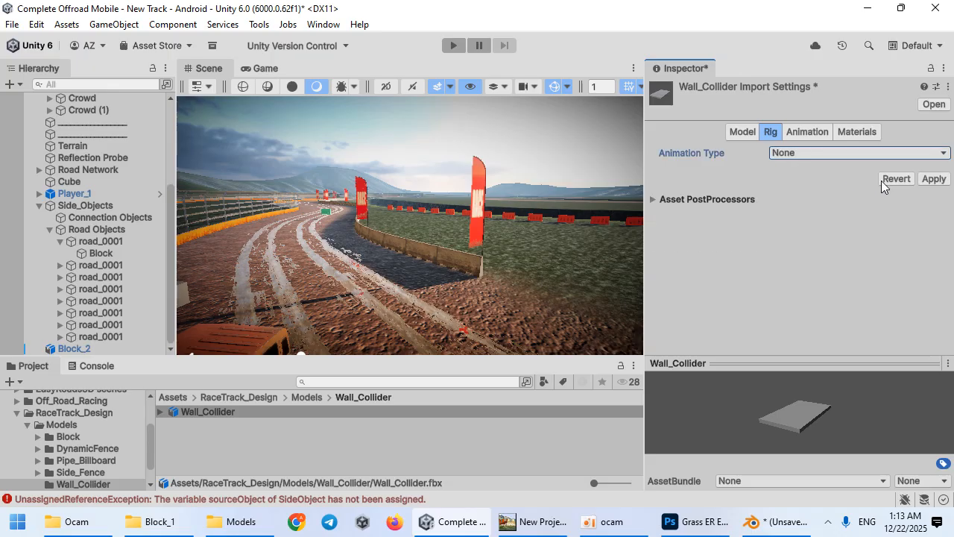
- Place the Wall_Collider model in the scene beside the end of the block barrier to judge its size
drag(257, 427, 528, 277)
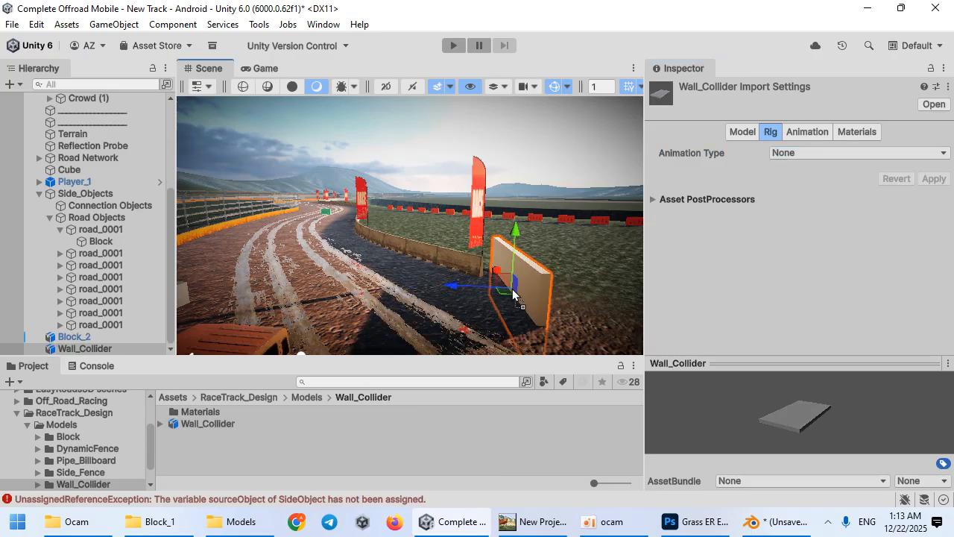
drag(525, 233, 524, 193)
key(ctrl+z)
right_drag(288, 282, 323, 356)
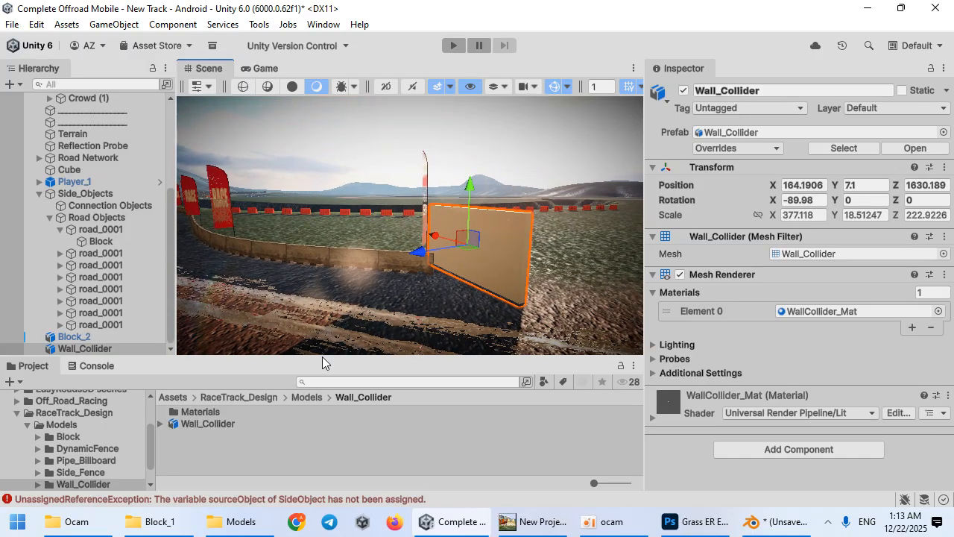
- Set the Wall_Collider model's import scale factor to 2 and apply it
click(212, 424)
click(743, 132)
click(797, 167)
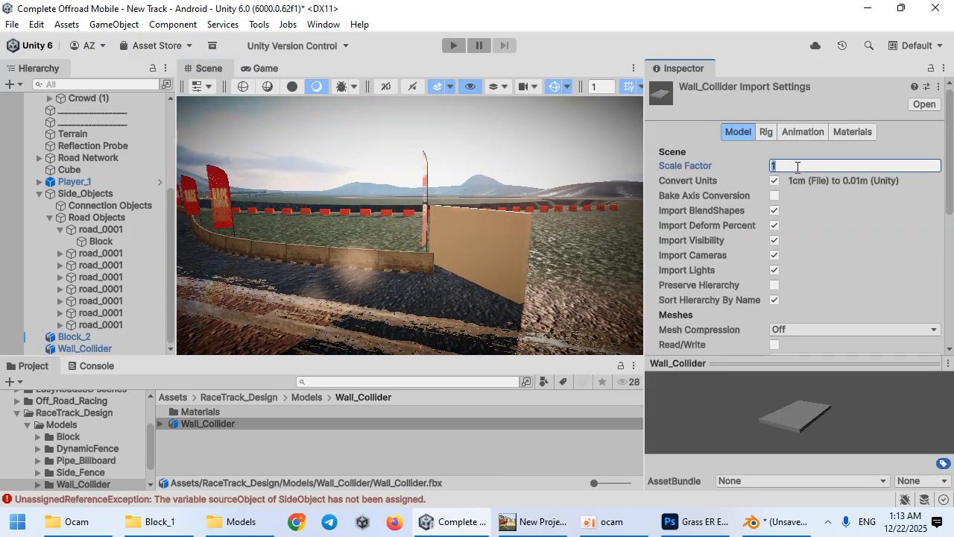
text(2)
click(472, 353)
click(482, 291)
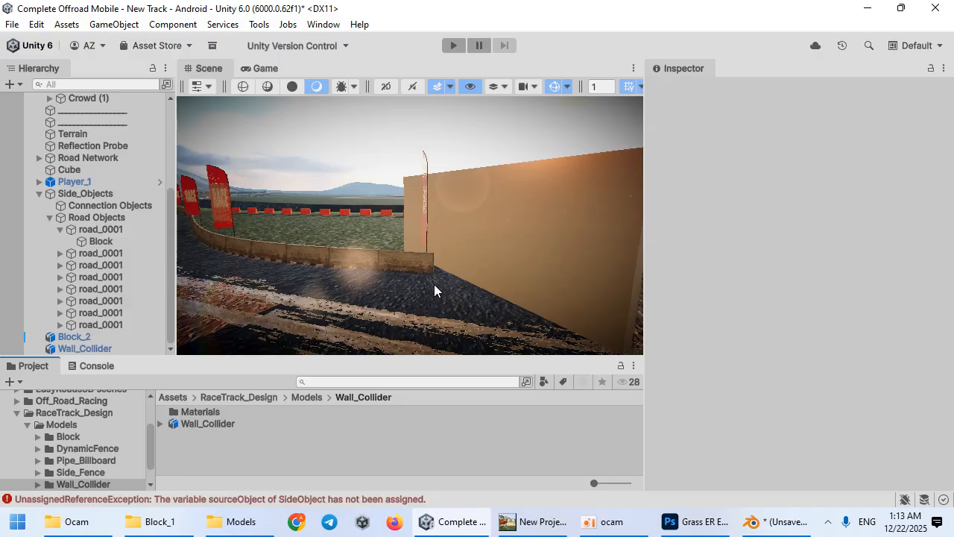
- Delete the Wall_Collider test instance from the scene after checking its size against the track and car
click(455, 246)
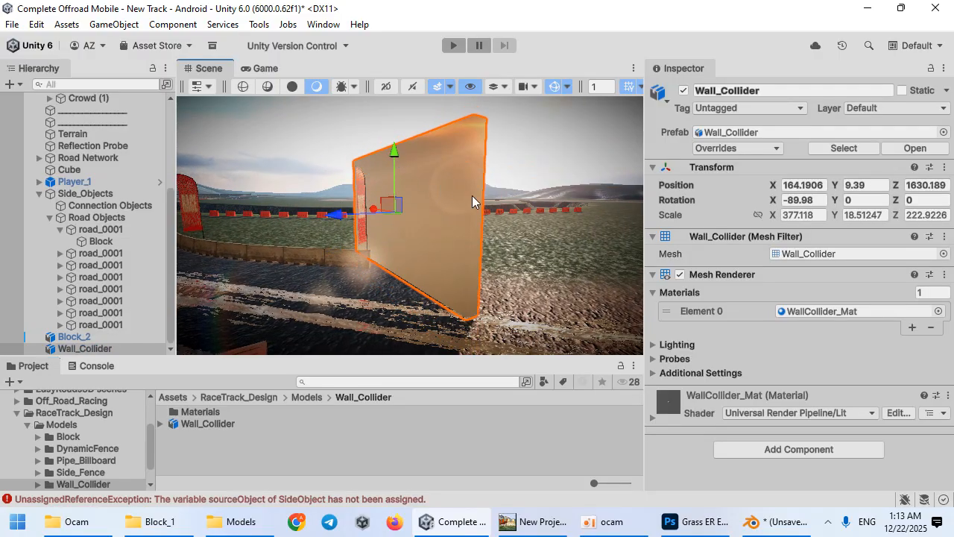
right_drag(472, 195, 394, 254)
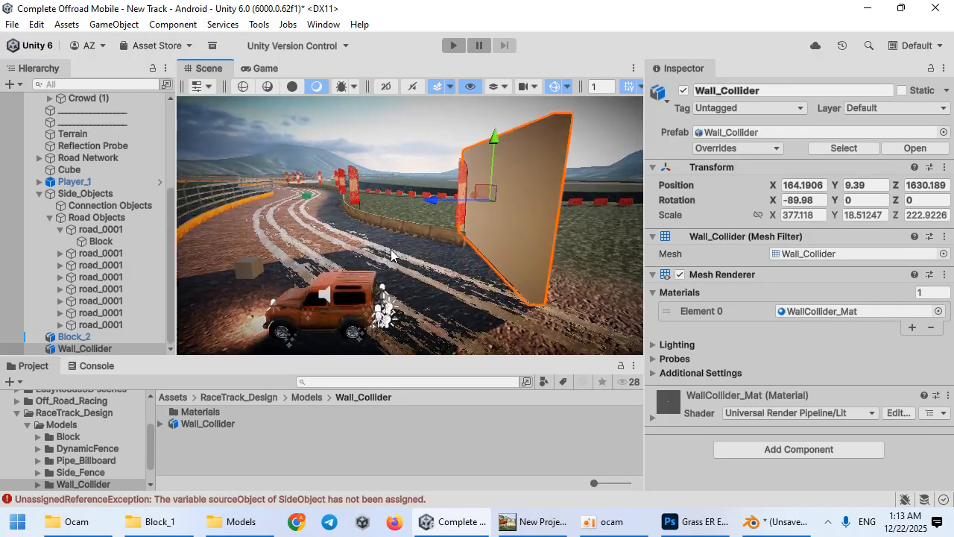
key(Delete)
- Create a new side object in the Side_Objects road network and name it Wall_Collider
click(88, 206)
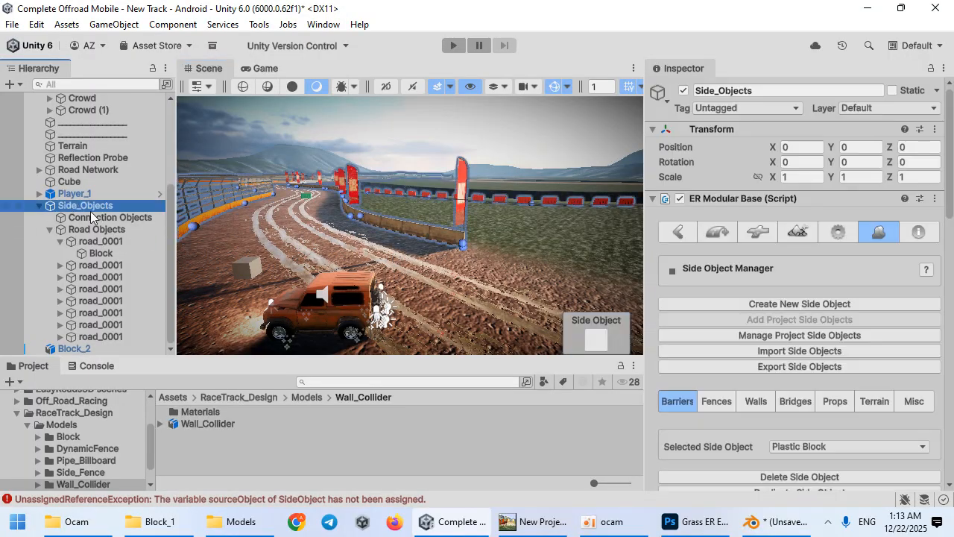
click(819, 297)
scroll(811, 305, down, 5)
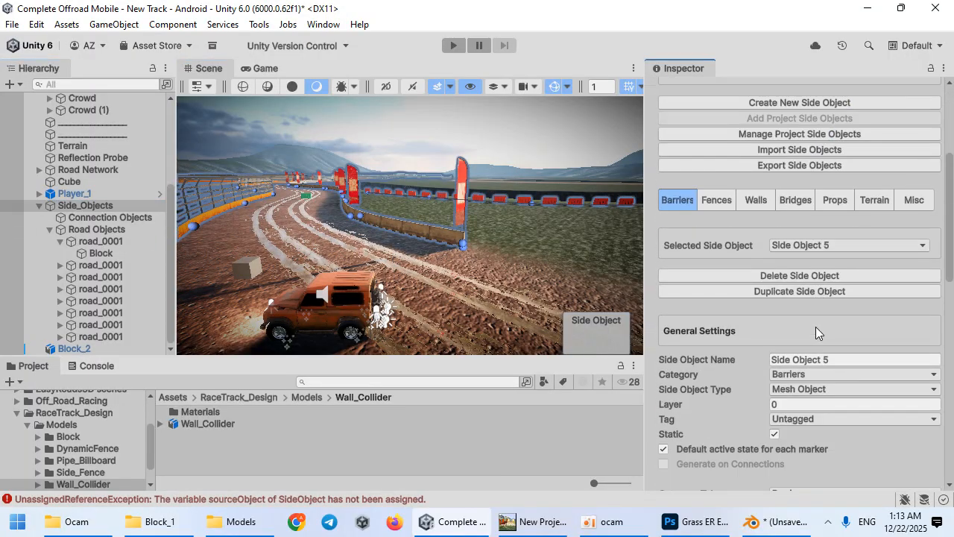
click(818, 360)
text(Wall_Collider)
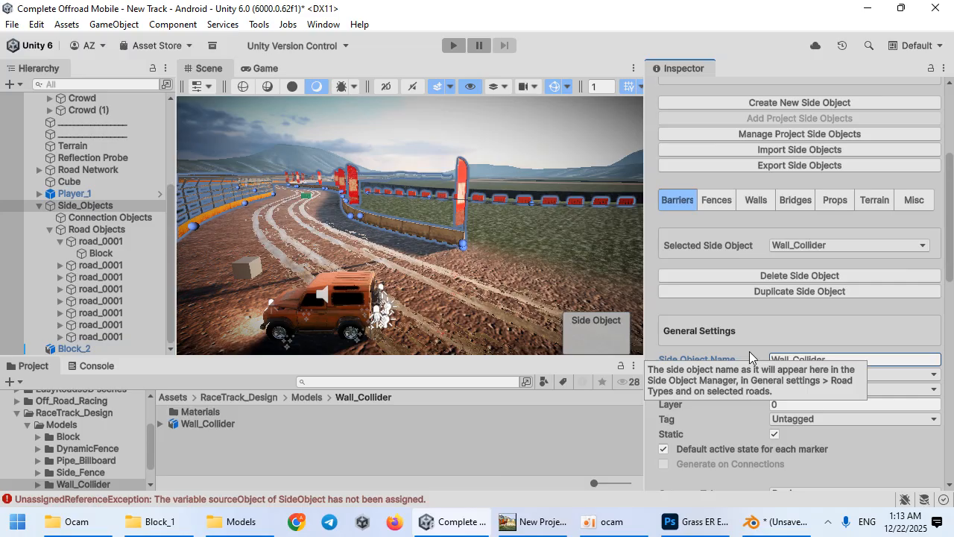
- Keep the Wall_Collider side object in the Barriers category and set its type to Procedural Mesh Object
scroll(749, 351, down, 3)
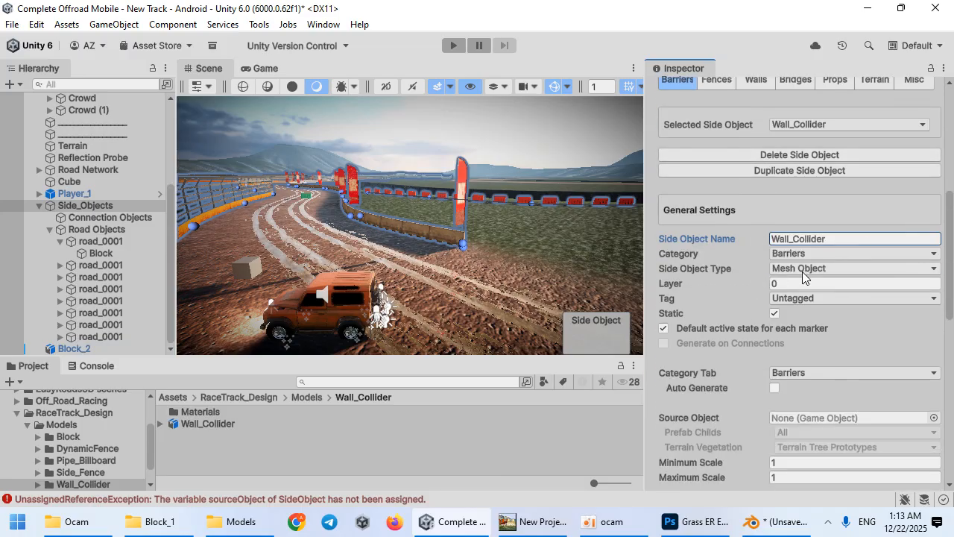
click(813, 254)
click(721, 258)
click(820, 268)
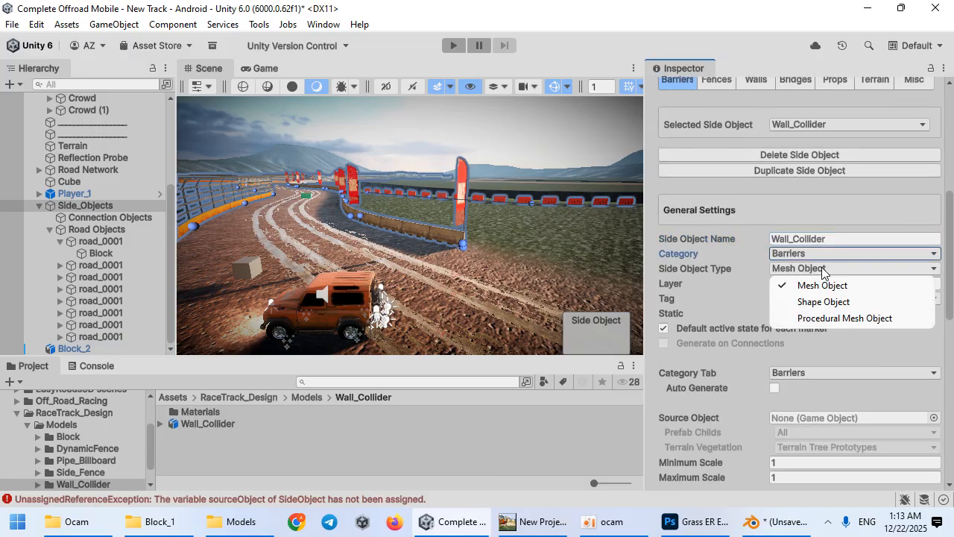
click(821, 317)
- Assign the Wall_Collider model as the side object's source object and update the active scene instances
drag(269, 423, 789, 464)
scroll(786, 414, down, 4)
scroll(786, 413, down, 13)
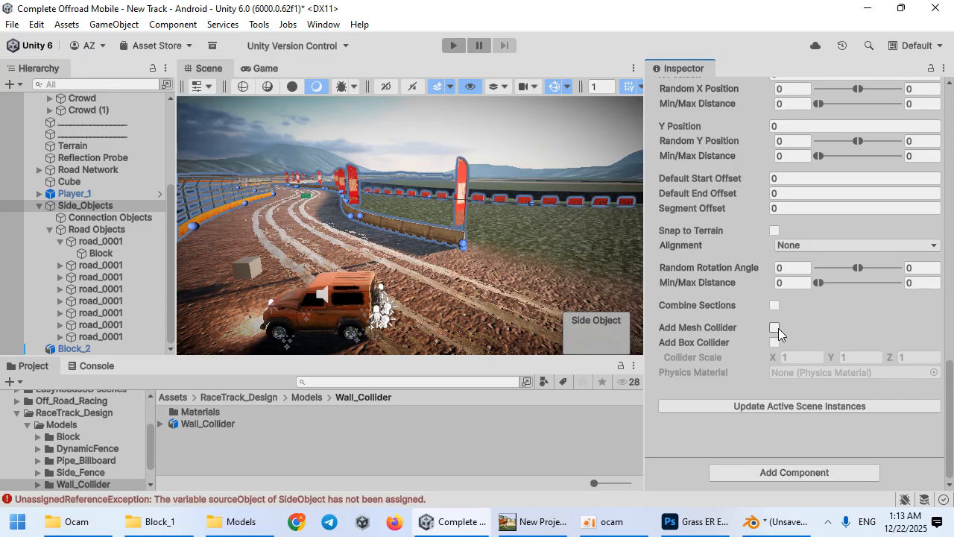
click(746, 407)
scroll(701, 322, up, 20)
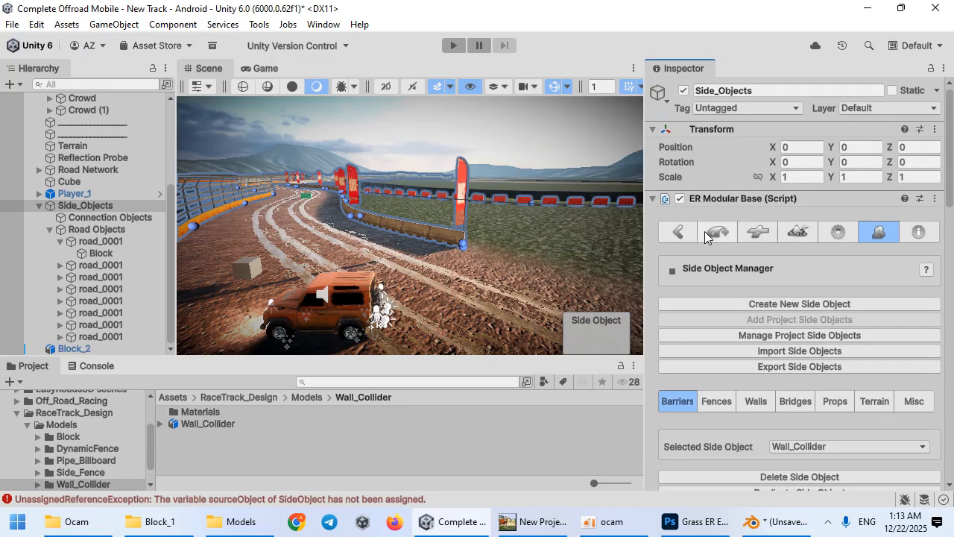
click(718, 234)
scroll(699, 294, down, 3)
scroll(699, 294, up, 3)
- Select the near end marker of the wooden Block barrier beside the track and enable the Wall_Collider side object on that road object
key(w)
right_drag(422, 244, 466, 239)
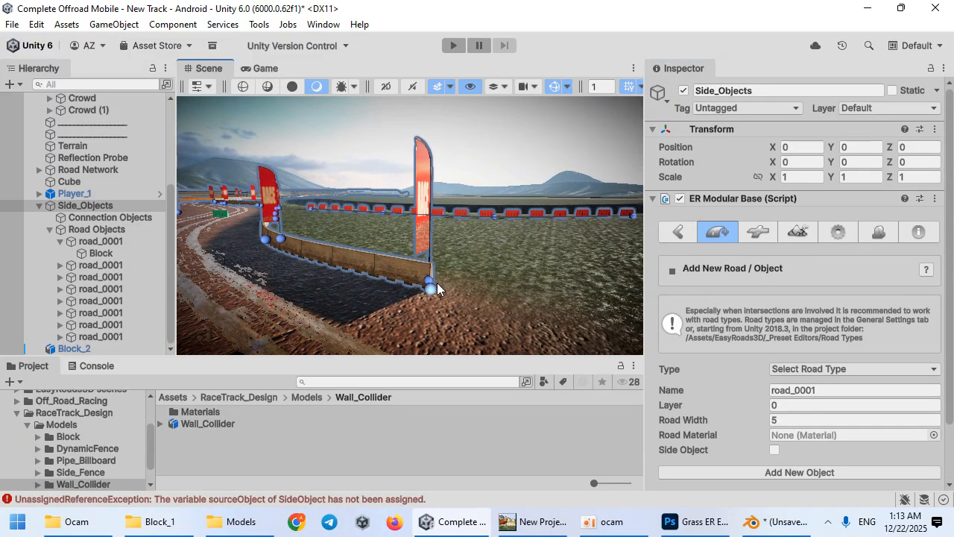
click(433, 289)
key(w)
mouse_move(433, 288)
right_down()
mouse_move(381, 283)
mouse_move(379, 264)
mouse_move(446, 264)
right_up()
key(s)
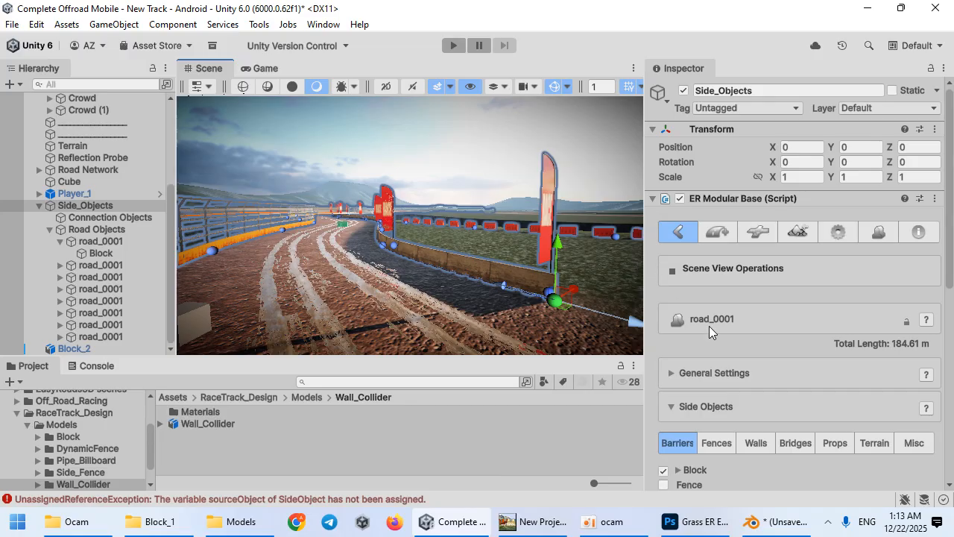
scroll(714, 340, down, 6)
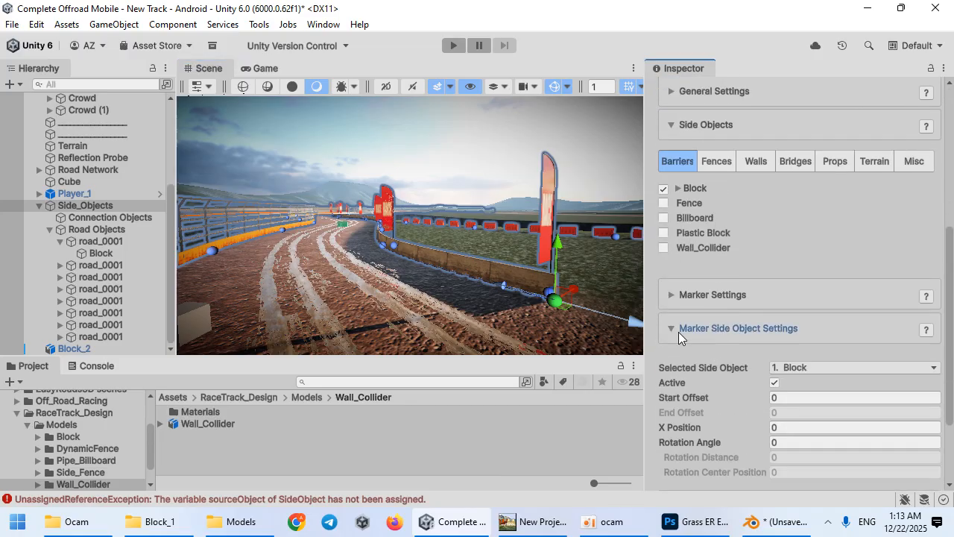
click(678, 331)
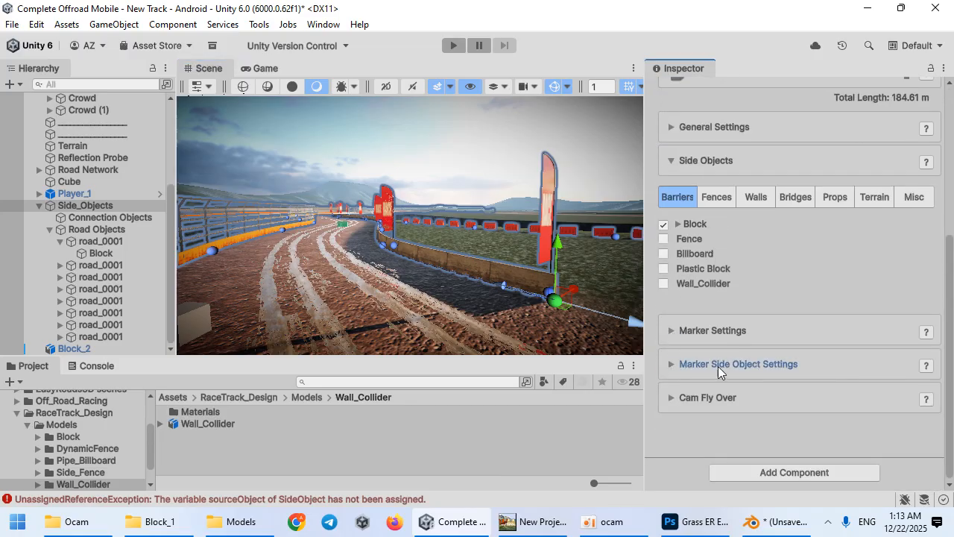
click(669, 368)
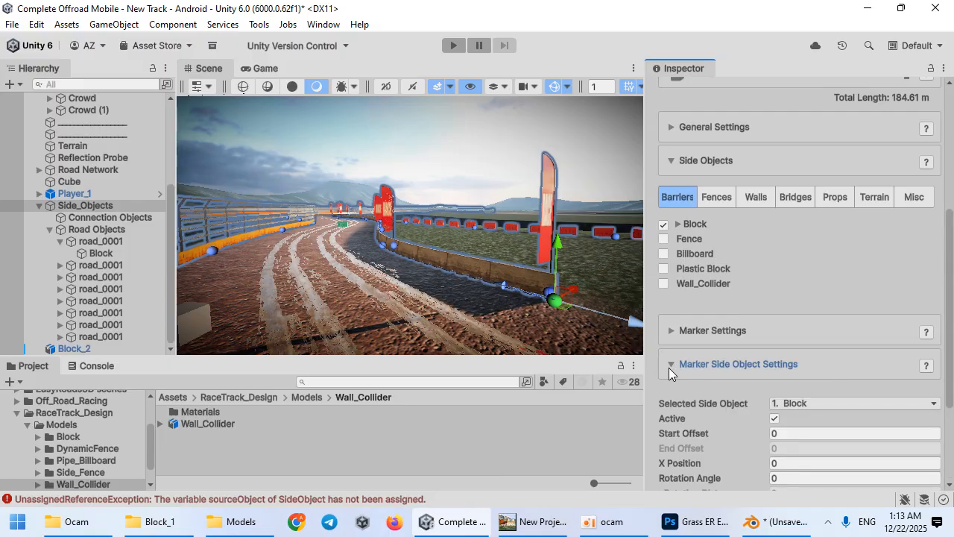
scroll(669, 368, down, 2)
key(w)
right_drag(362, 290, 394, 292)
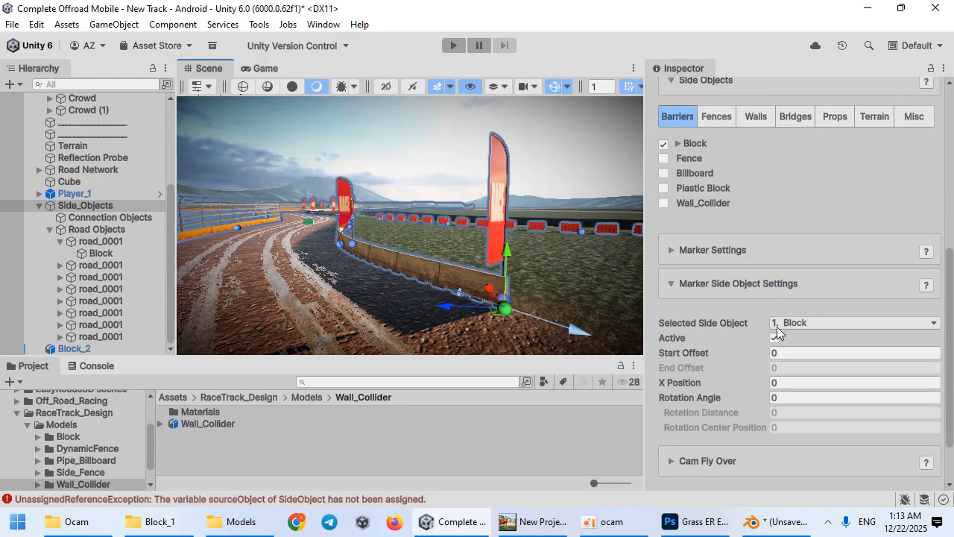
click(664, 203)
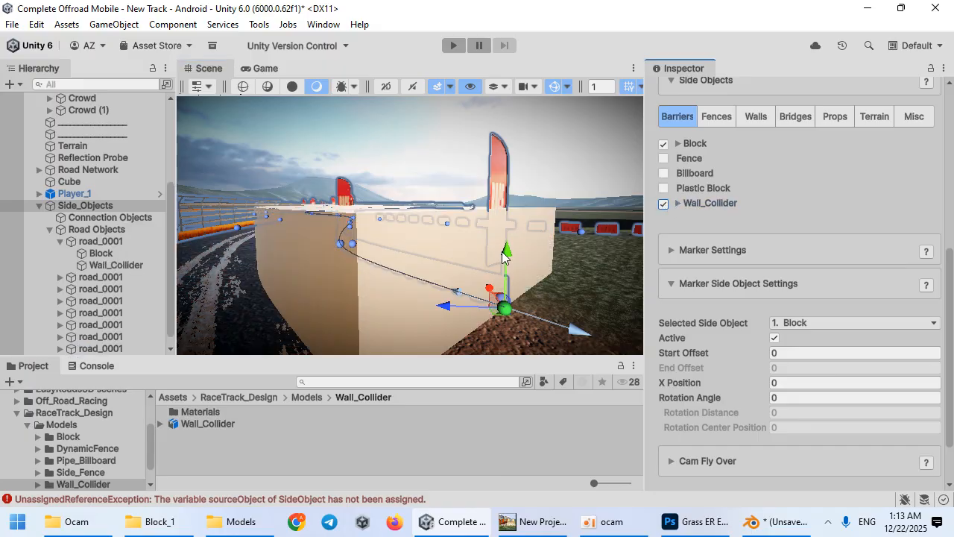
- Examine the generated Wall_Collider mesh from several angles, checking its orientation against the track, barrier and car
right_drag(453, 309, 388, 294)
key(w)
key(s)
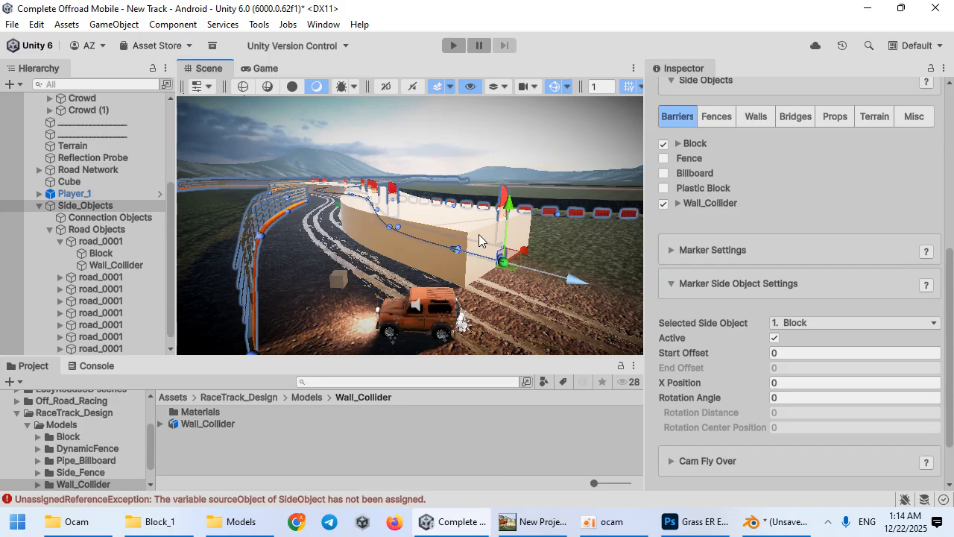
right_drag(480, 240, 480, 385)
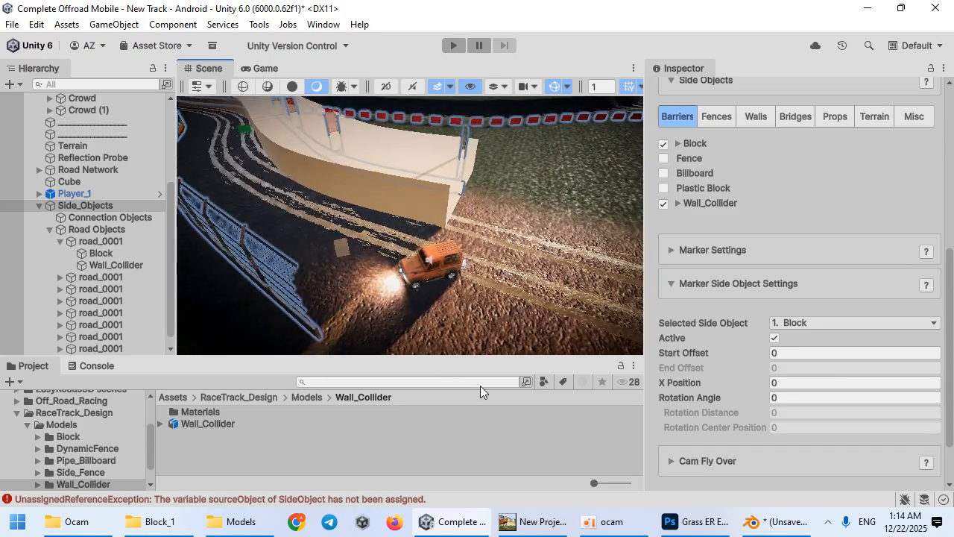
key(s)
right_drag(485, 328, 375, 300)
key(d)
key(w)
- Open the mesh editor for the Wall_Collider side object and update the active scene instances
scroll(754, 226, up, 7)
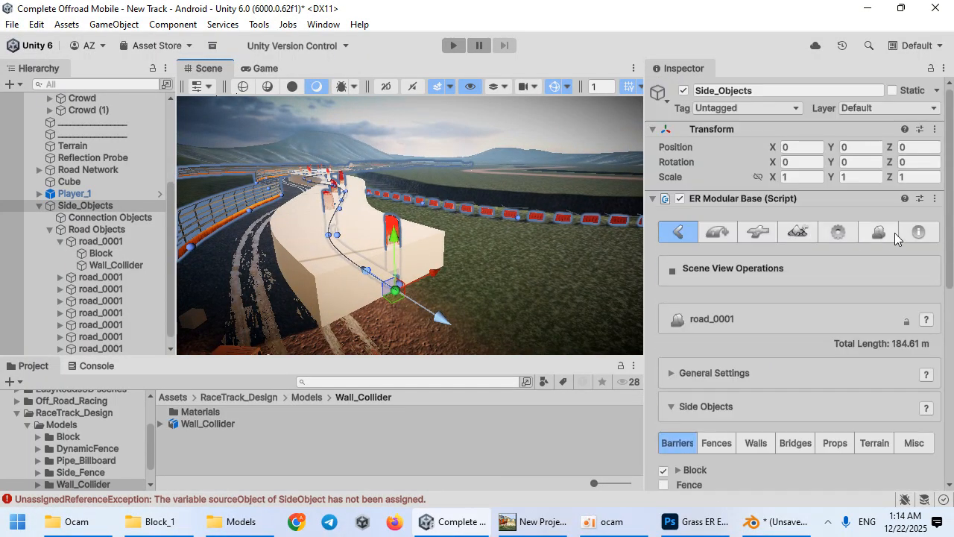
click(895, 233)
scroll(829, 287, down, 5)
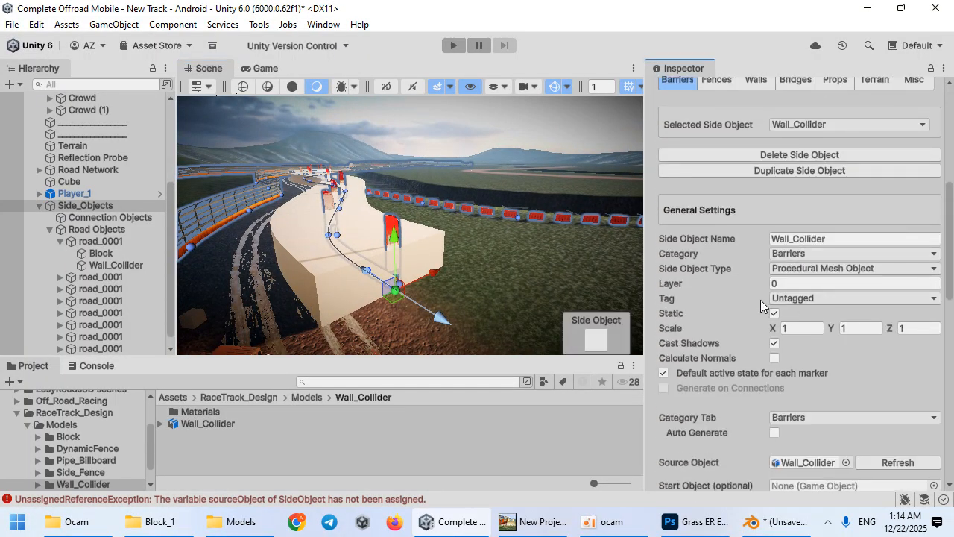
scroll(820, 235, up, 4)
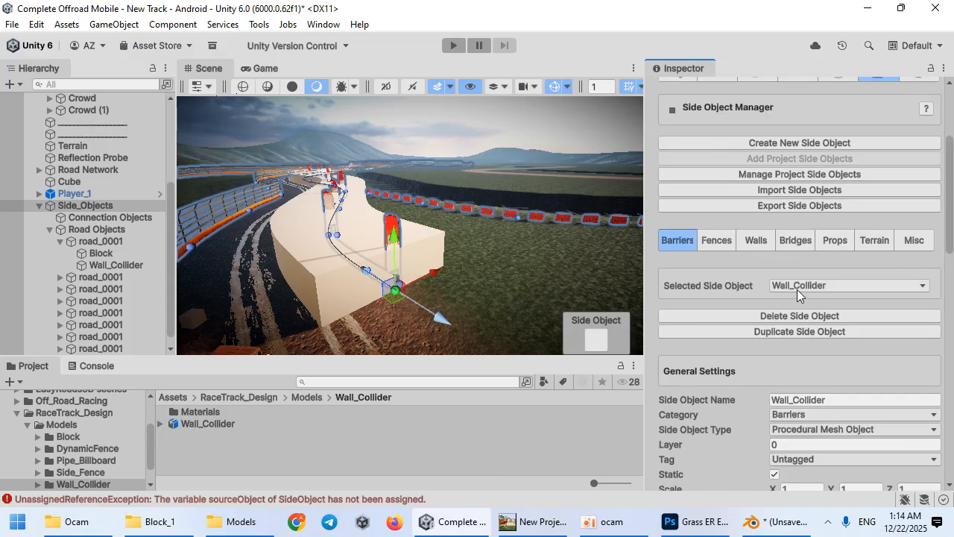
scroll(797, 289, down, 5)
scroll(755, 335, down, 4)
scroll(862, 307, down, 4)
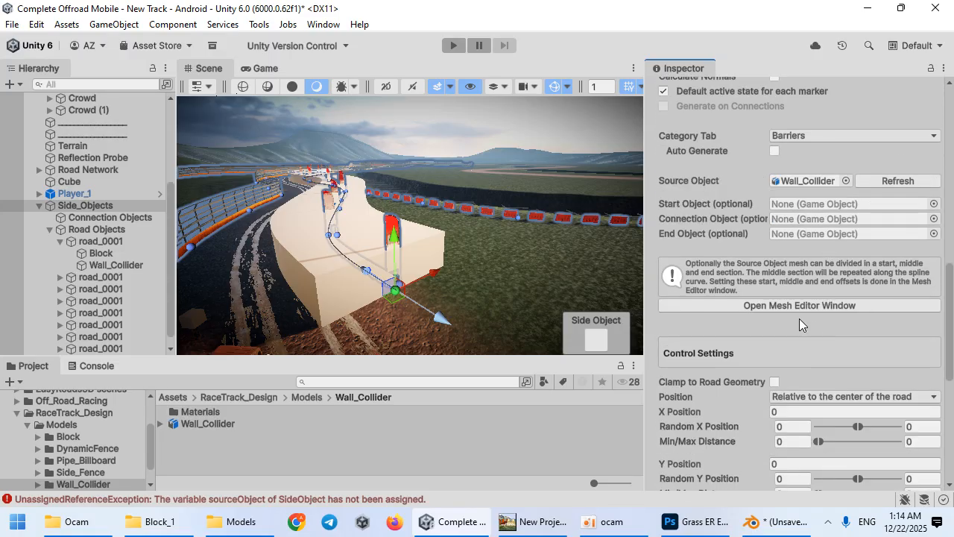
click(780, 306)
drag(197, 60, 617, 107)
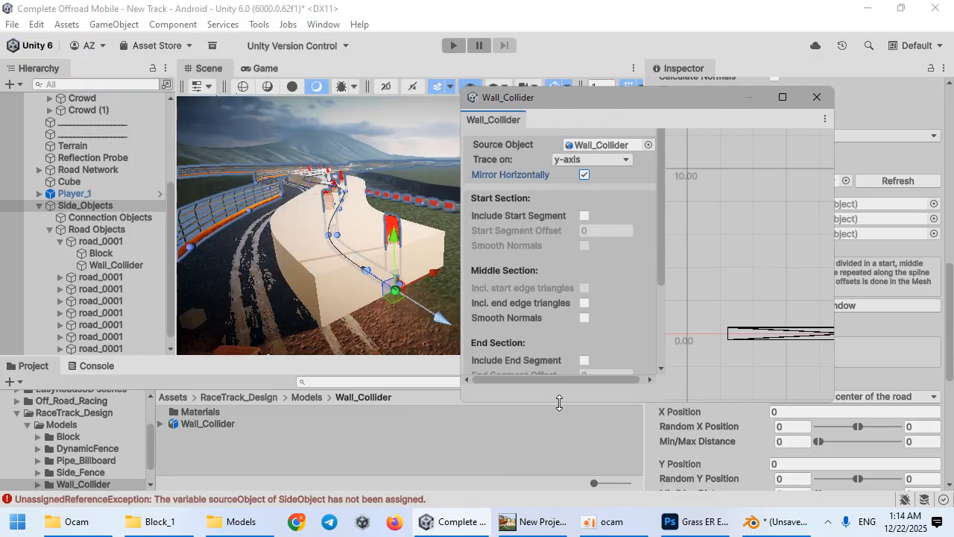
drag(559, 403, 561, 450)
scroll(566, 393, down, 3)
click(582, 405)
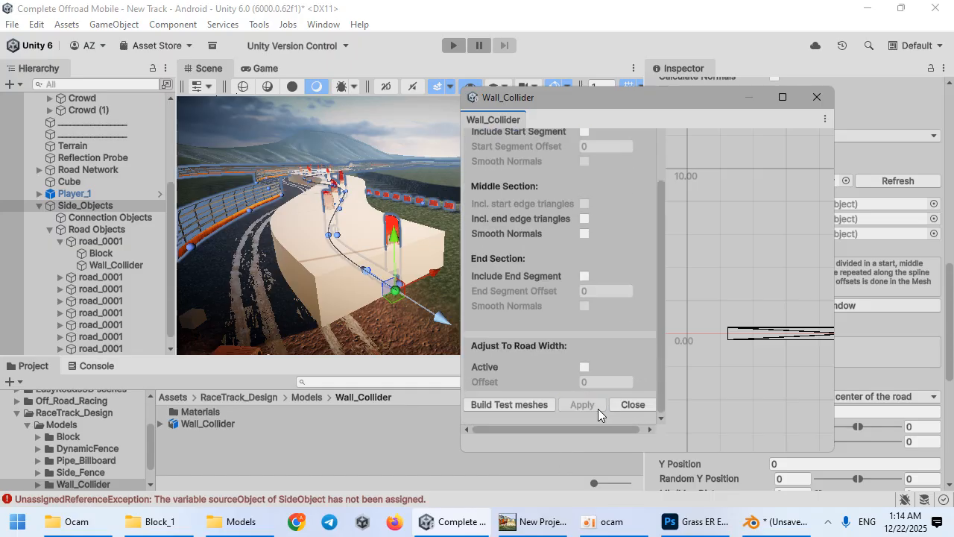
scroll(888, 466, down, 9)
click(838, 462)
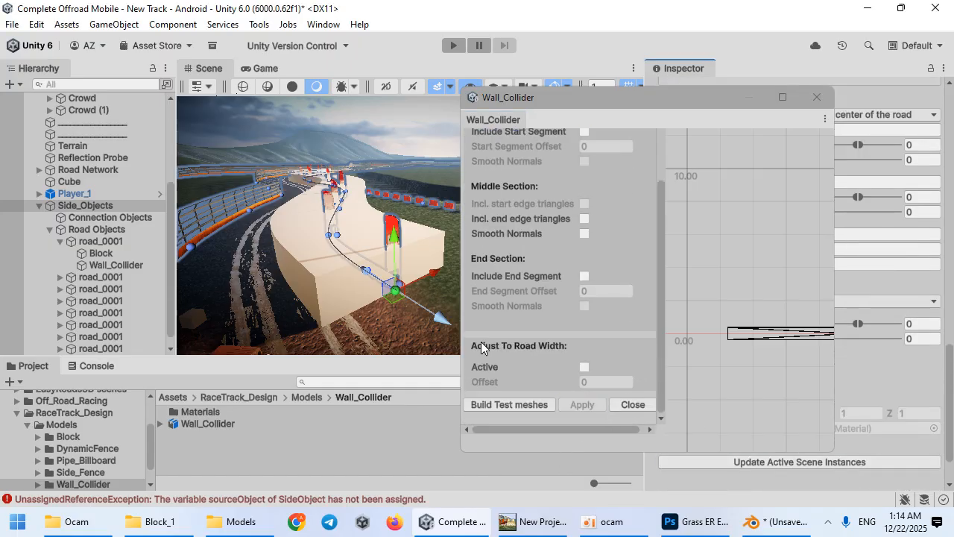
- Try tracing the Wall_Collider mesh on the z-axis in the mesh editor
scroll(520, 328, up, 3)
click(581, 163)
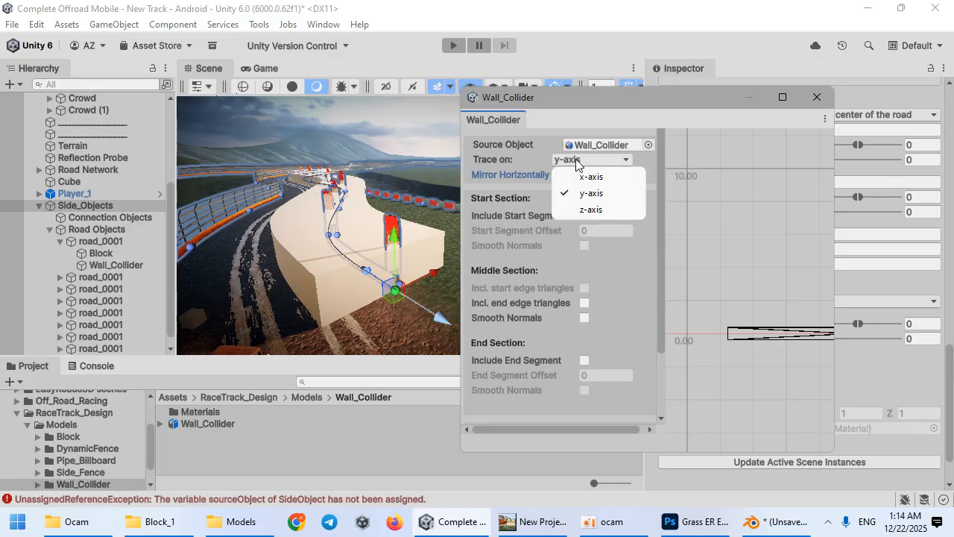
click(591, 209)
scroll(586, 382, down, 3)
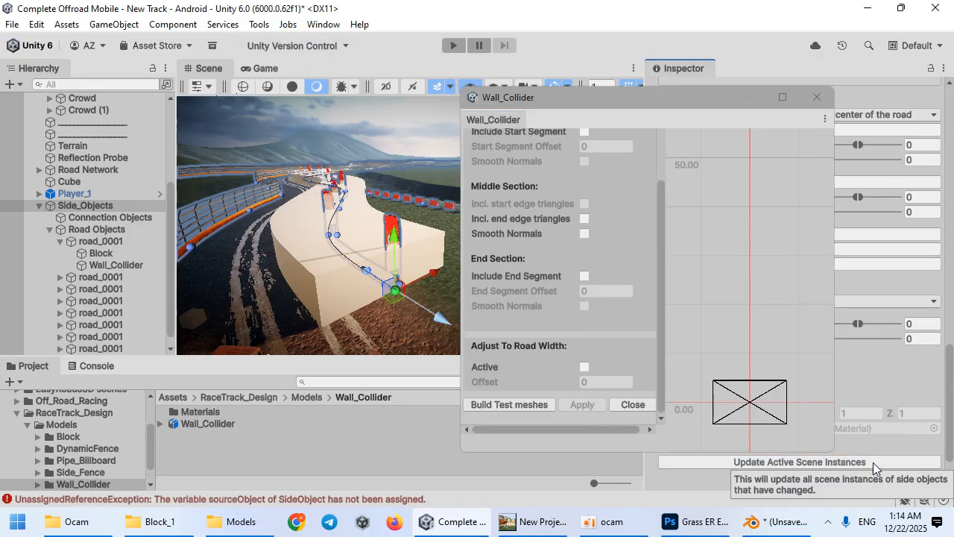
- Set the Wall_Collider mesh to trace on the y-axis and update the active scene instances
scroll(589, 328, up, 3)
click(585, 159)
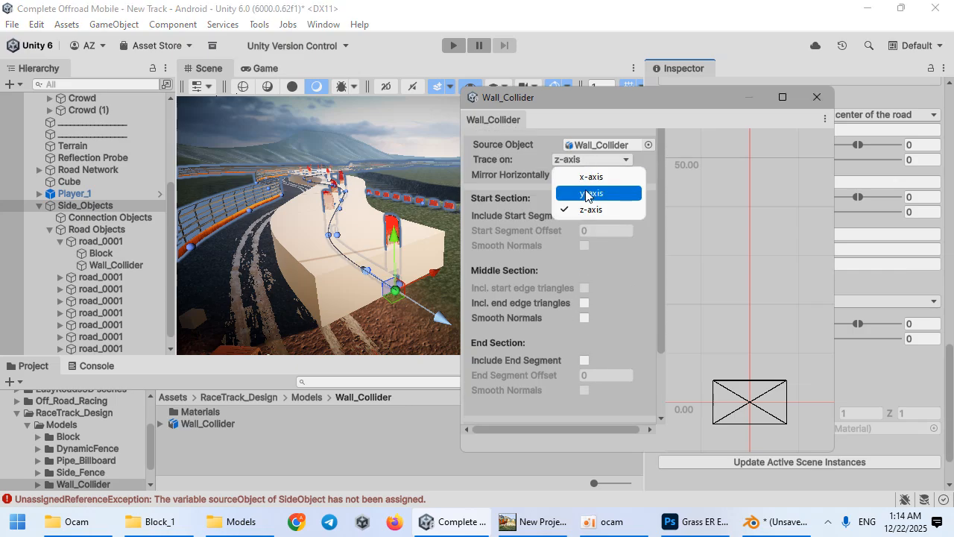
click(585, 192)
scroll(584, 368, down, 3)
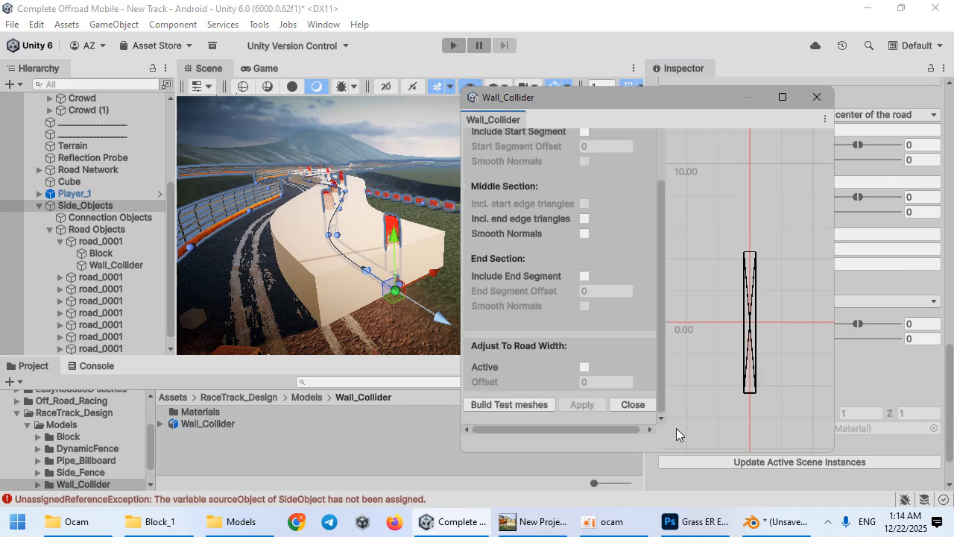
click(863, 463)
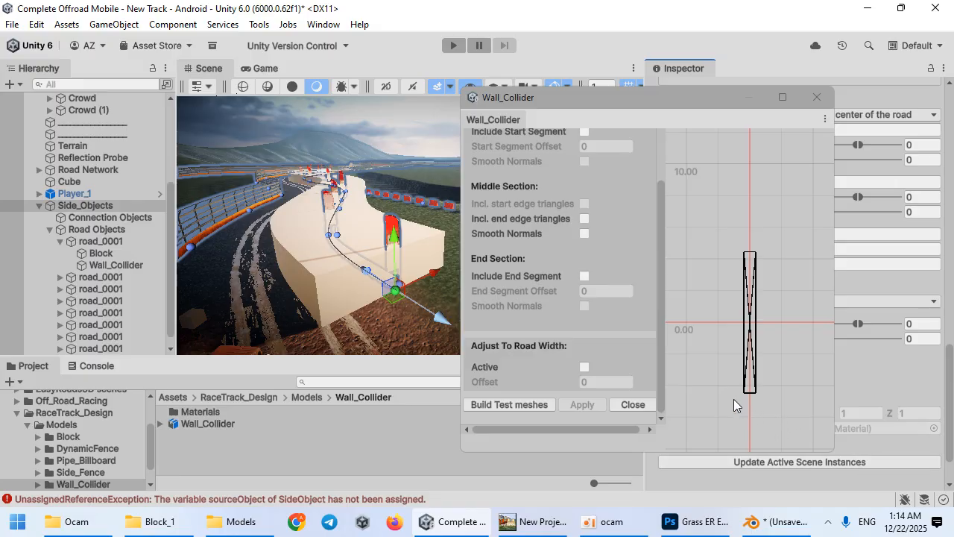
- Build the test meshes for Wall_Collider, apply the mesh settings and close the mesh editor
click(551, 404)
alt+drag(336, 280, 345, 262)
click(576, 405)
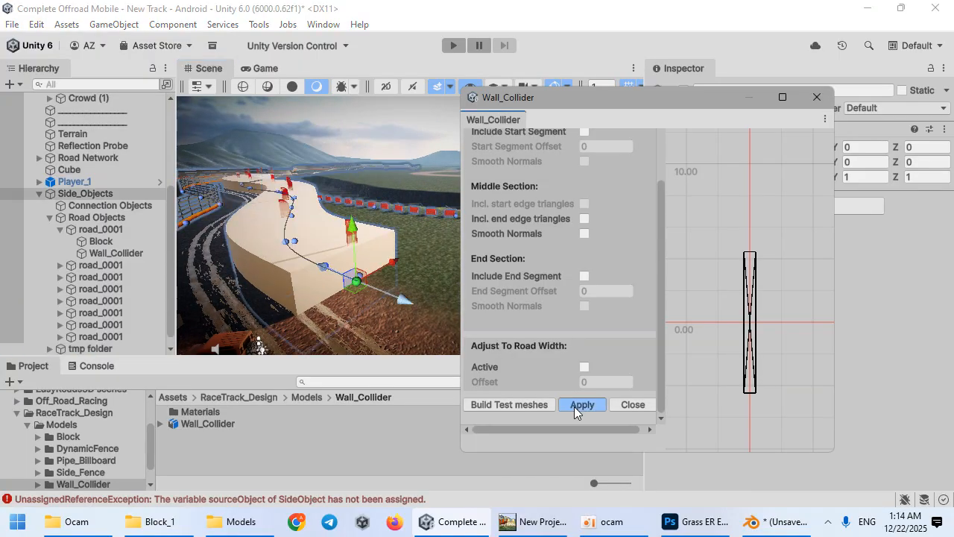
click(634, 405)
- Update the active scene instances from the Wall_Collider side object settings with the applied mesh settings
scroll(750, 369, down, 10)
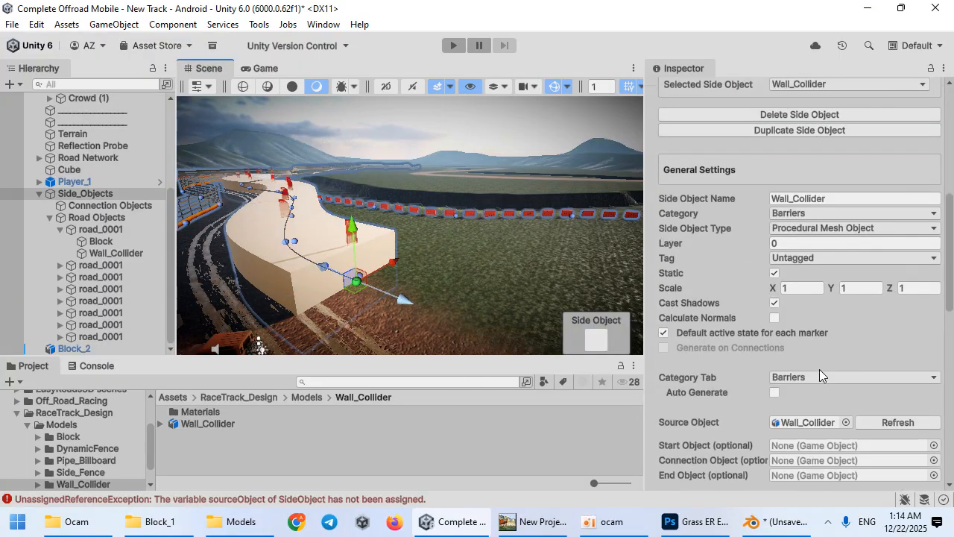
scroll(890, 306, down, 12)
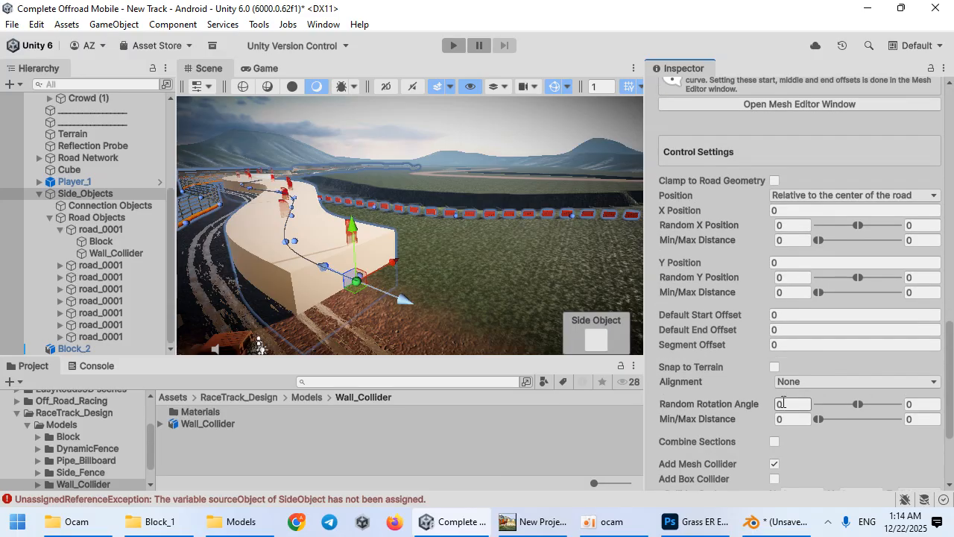
click(752, 407)
click(753, 410)
- Place a Wall_Collider model instance in the scene beside the generated wall and set its X rotation to 0
right_drag(515, 255, 322, 352)
drag(230, 428, 567, 281)
right_drag(368, 301, 427, 289)
key(w)
key(s)
click(805, 200)
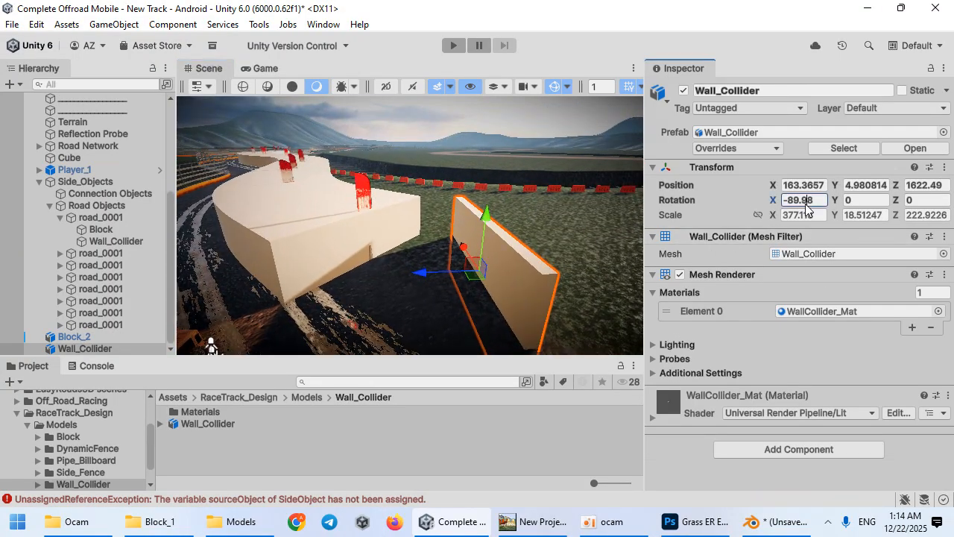
text(0)
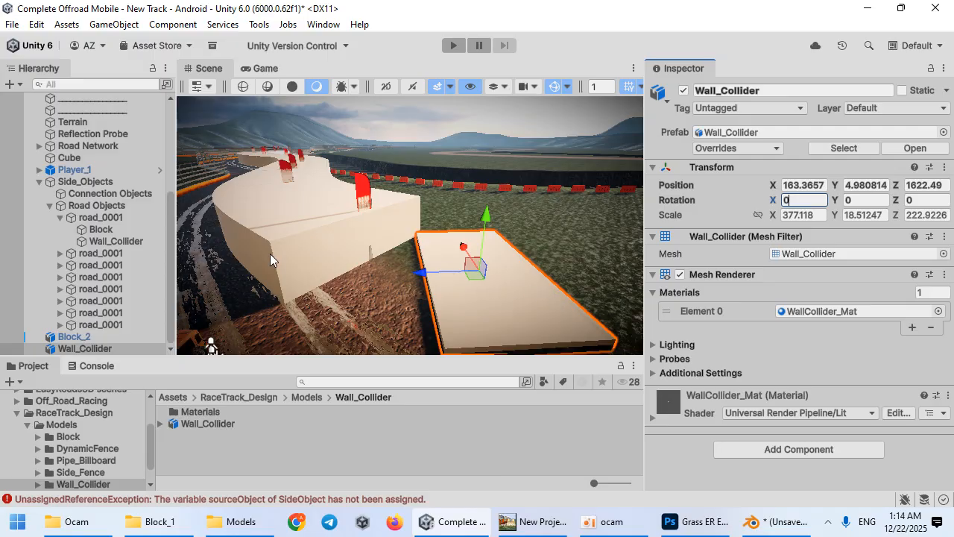
- Save the rotated Wall_Collider instance as a prefab variant in the Wall_Collider folder and assign it as the side object's source object
drag(101, 347, 239, 439)
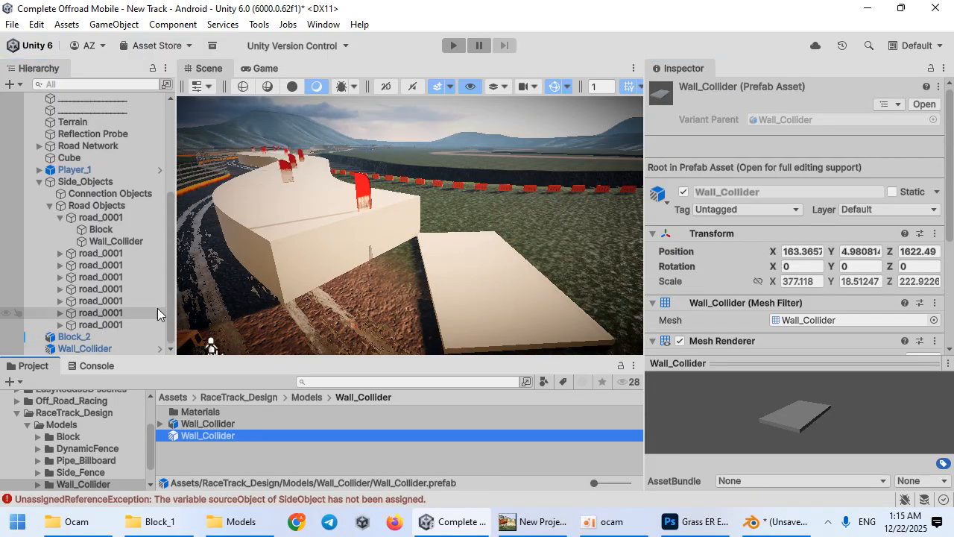
click(90, 182)
scroll(771, 310, down, 10)
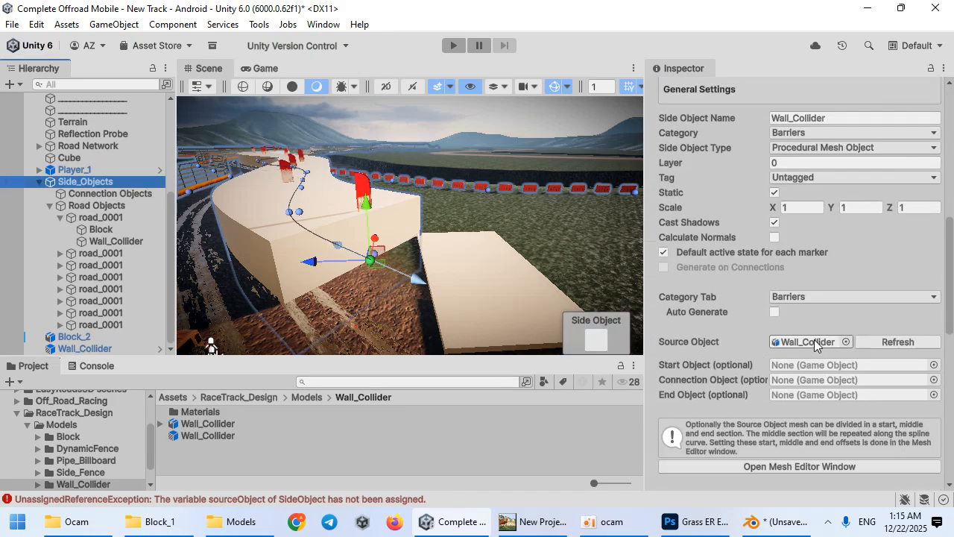
click(815, 345)
drag(228, 439, 826, 344)
- Update the active scene instances with the prefab variant as source and inspect the regenerated wall along the track
scroll(887, 351, down, 10)
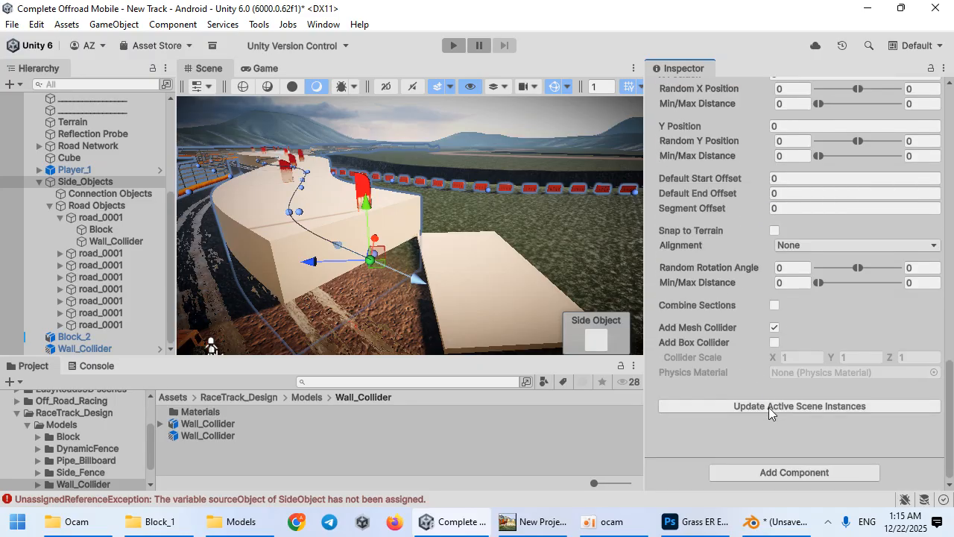
click(772, 414)
right_drag(455, 264, 422, 285)
key(w)
key(s)
key(w)
key(w)
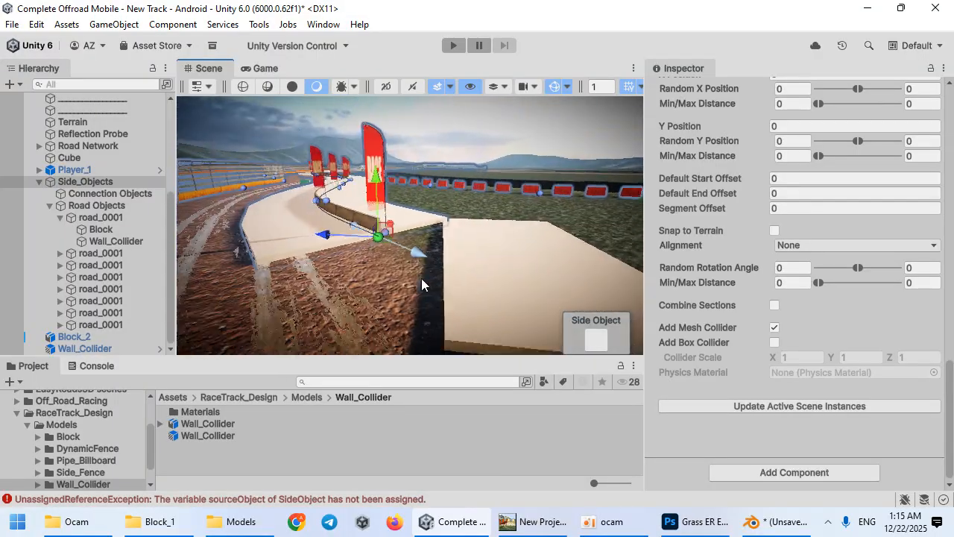
scroll(757, 327, up, 7)
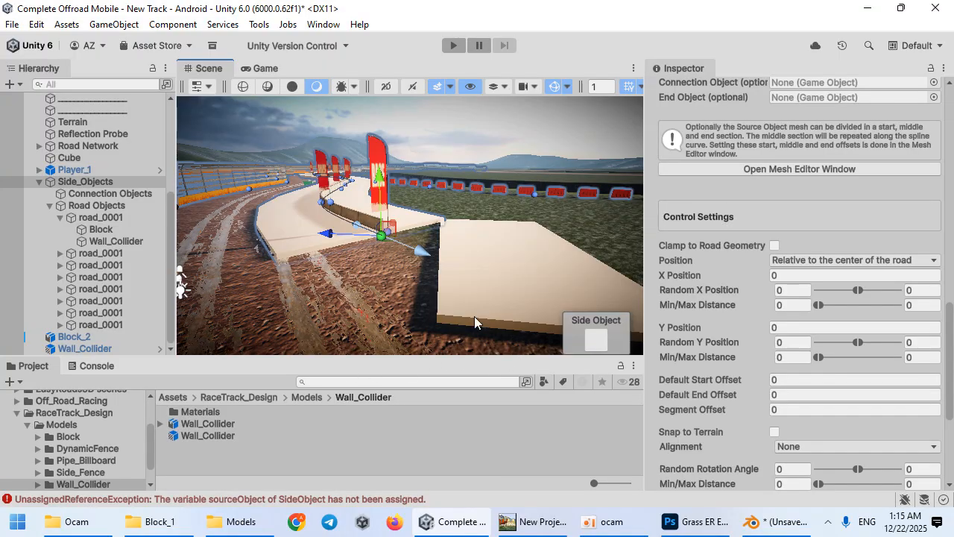
- Set the X rotation of the Wall_Collider prefab instance in the scene to 90 and open its prefab overrides
click(475, 322)
right_drag(383, 262, 456, 272)
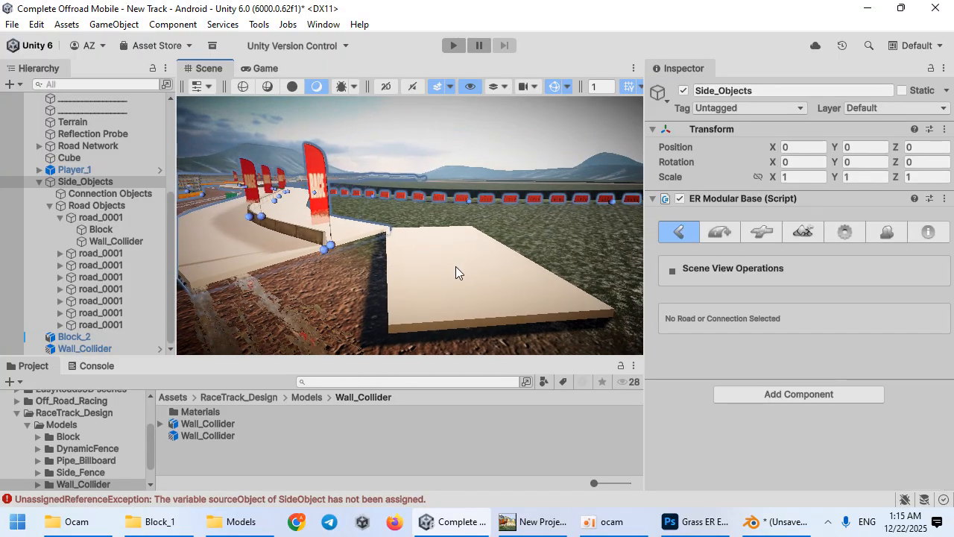
click(93, 348)
key(e)
drag(418, 211, 432, 246)
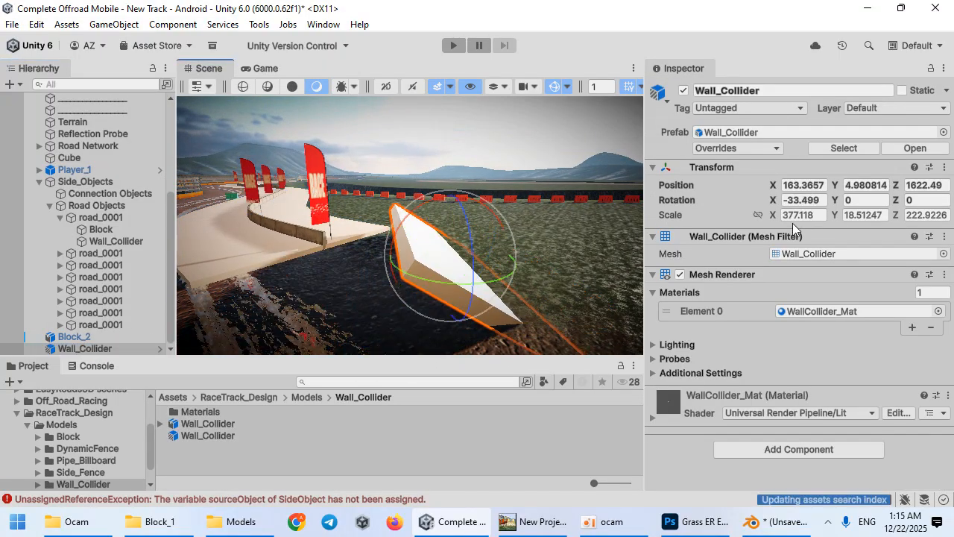
click(804, 200)
text(90)
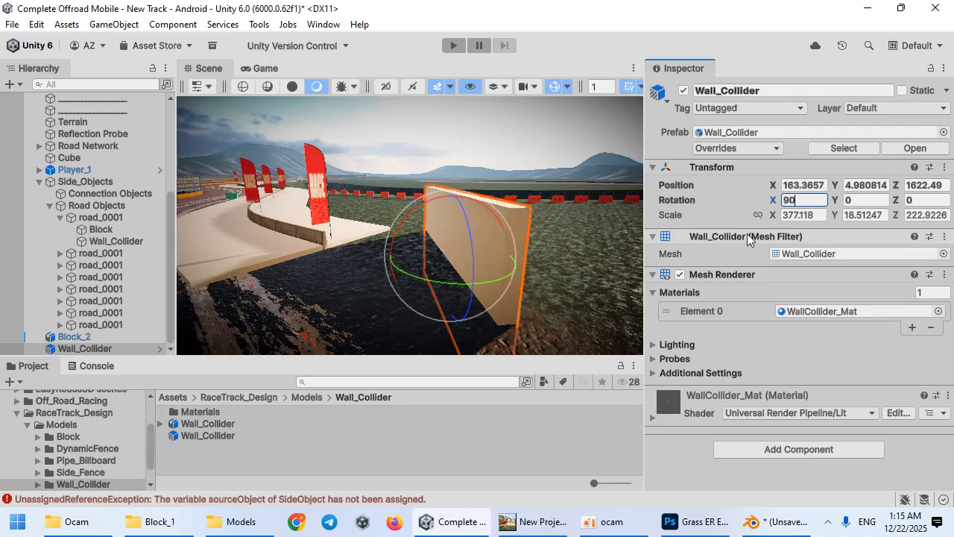
click(719, 148)
right_drag(476, 261, 436, 252)
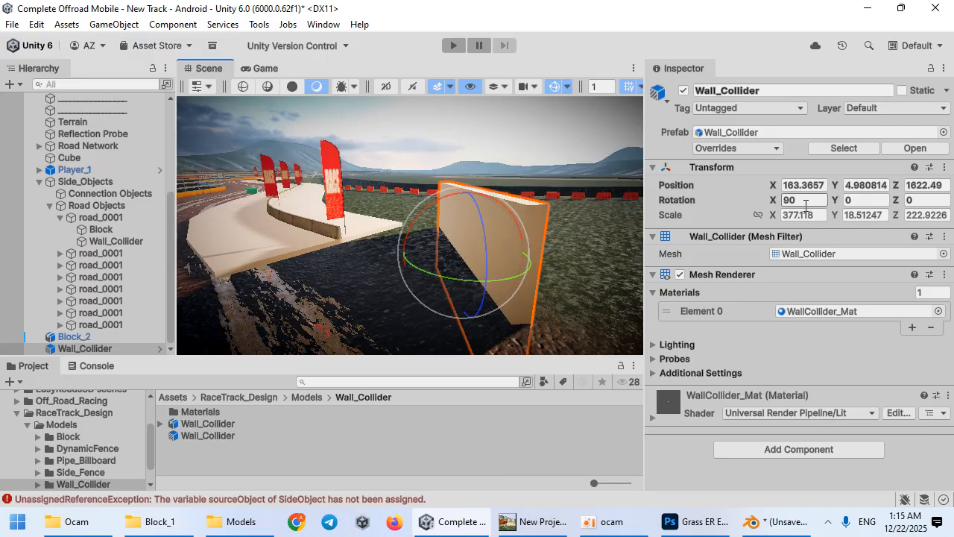
- Set the X rotation of the Wall_Collider prefab asset to 90 and delete its test instance from the scene
click(805, 202)
click(266, 438)
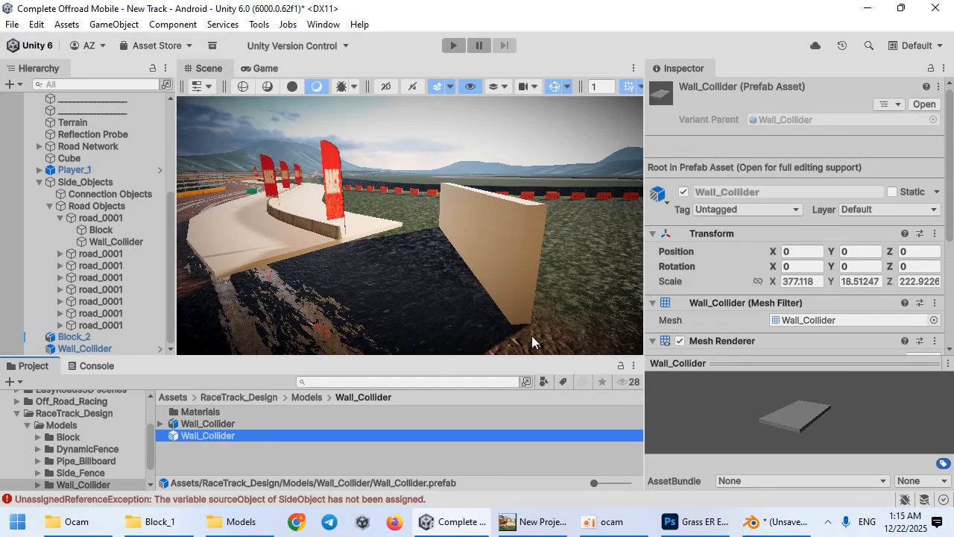
click(811, 266)
text(90)
click(488, 261)
key(Delete)
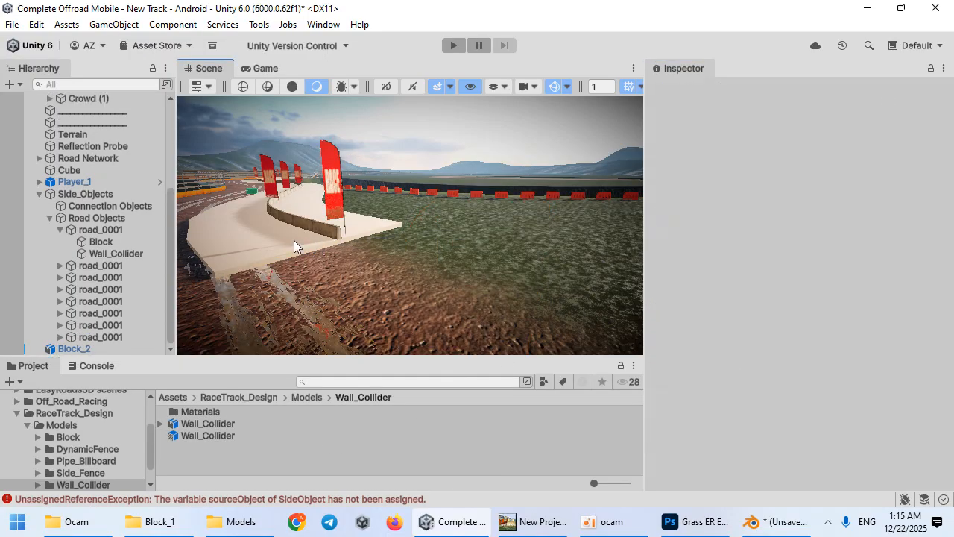
- Update the active scene instances of the Wall_Collider side object in the Side_Objects road network
click(90, 194)
click(888, 232)
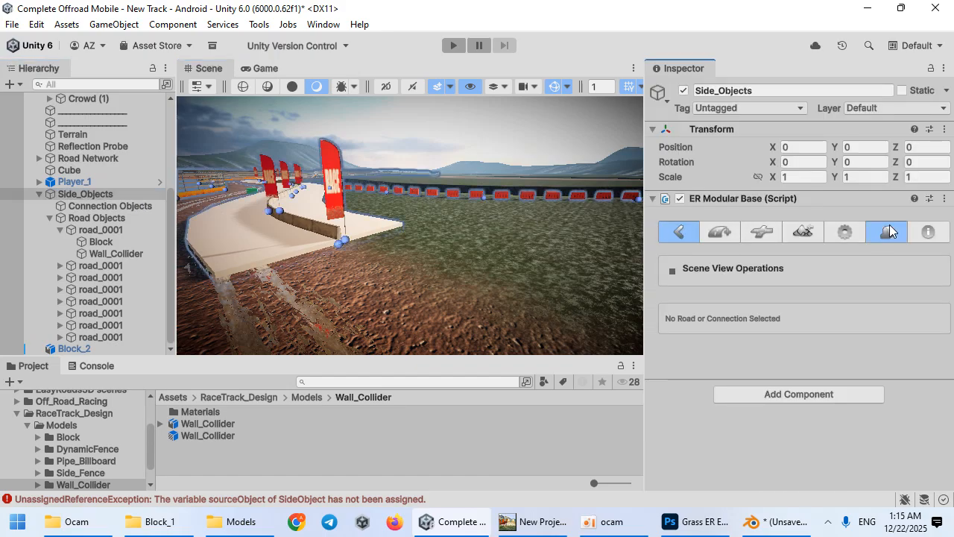
scroll(815, 326, down, 5)
scroll(815, 325, down, 10)
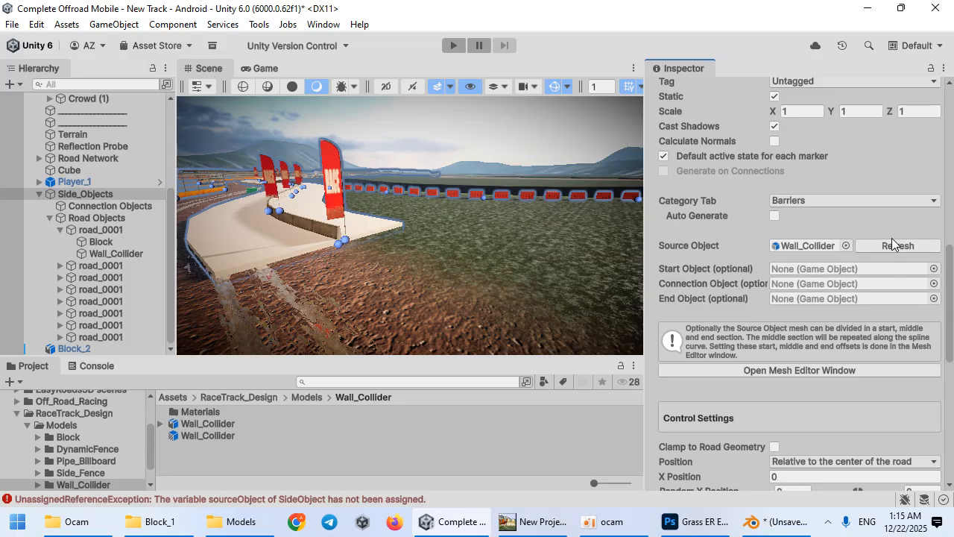
scroll(761, 348, down, 10)
click(748, 406)
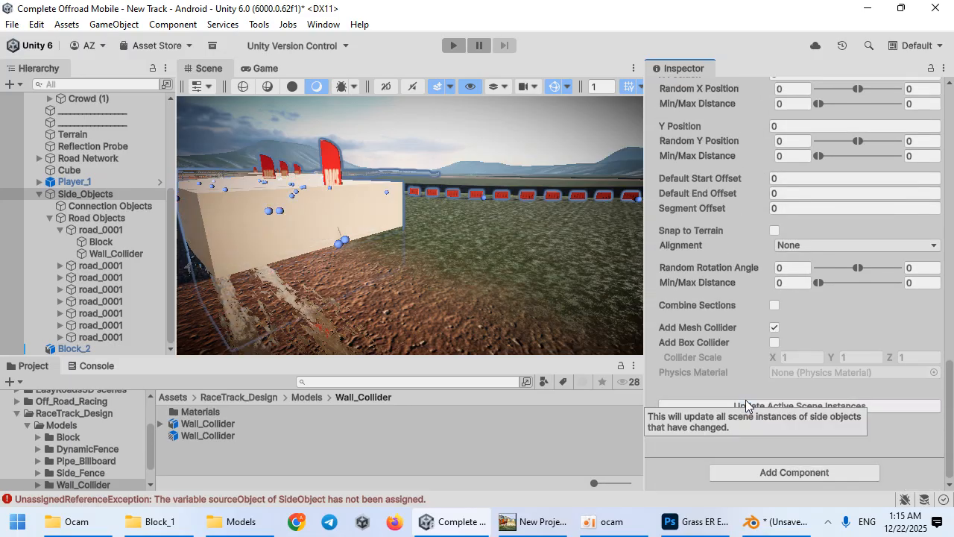
- Try tracing the Wall_Collider mesh on the z-axis and x-axis in the mesh editor, close it and update the active scene instances
scroll(825, 322, up, 7)
scroll(742, 319, up, 3)
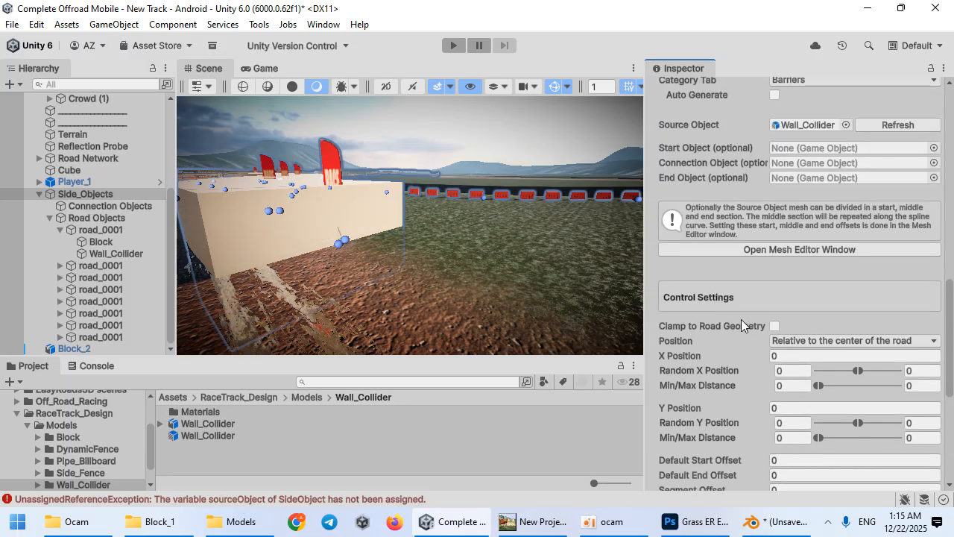
scroll(737, 312, up, 1)
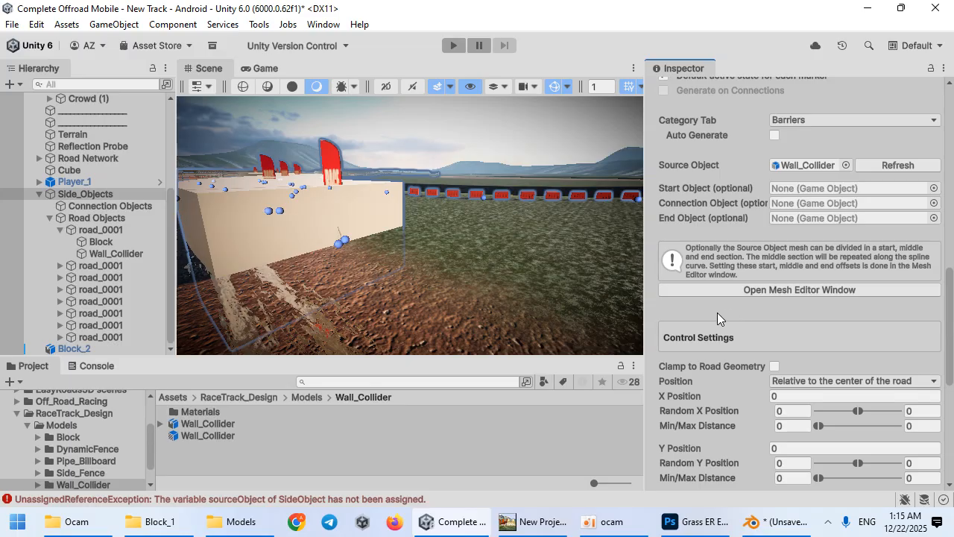
click(727, 291)
click(578, 160)
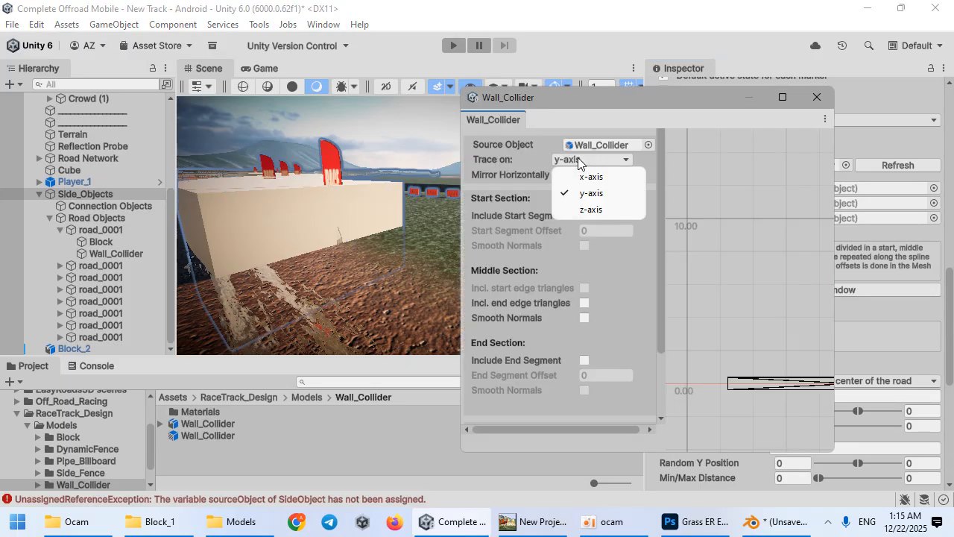
click(590, 210)
click(585, 160)
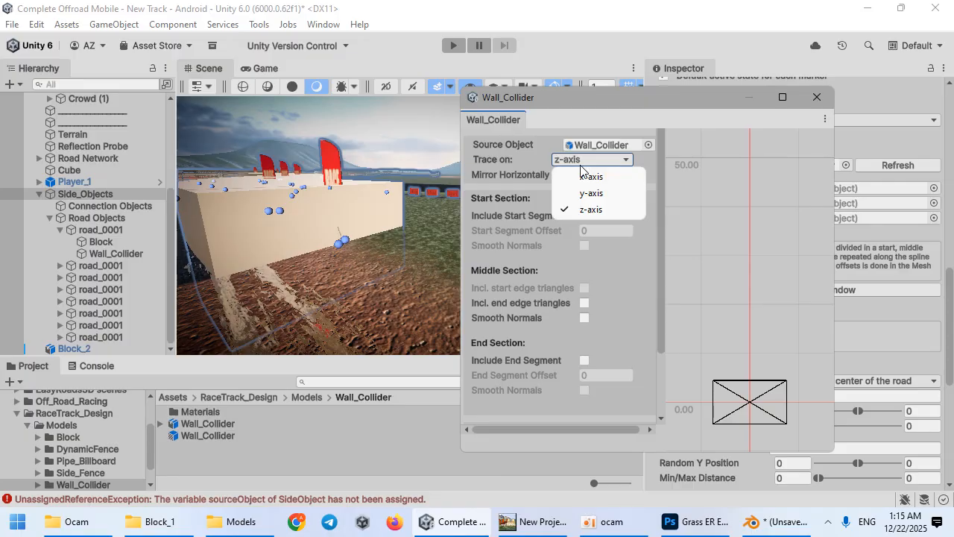
click(586, 184)
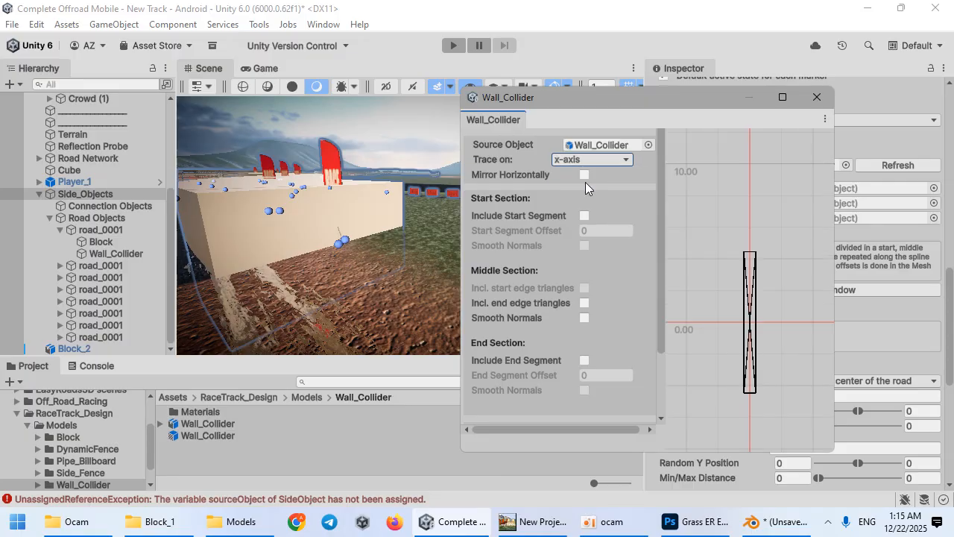
scroll(552, 384, down, 3)
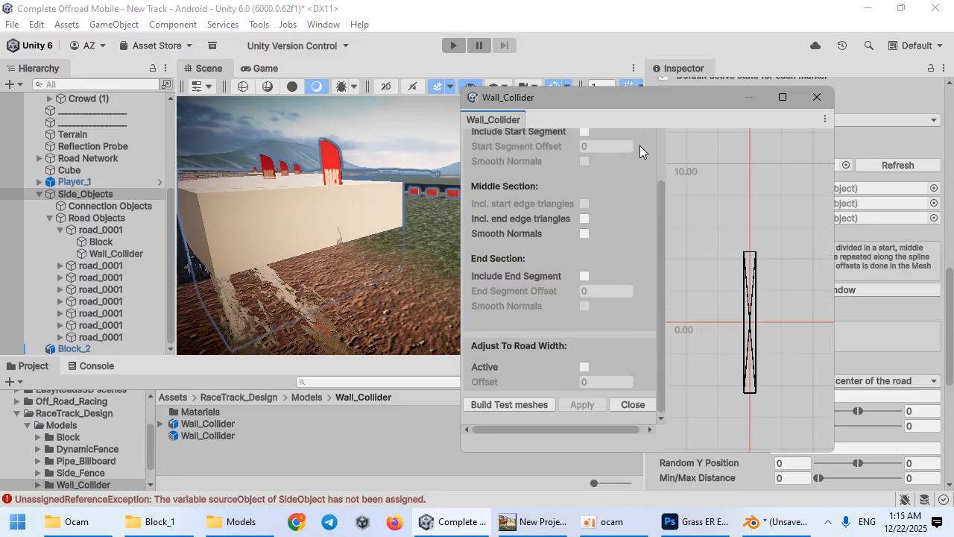
click(817, 97)
scroll(709, 338, down, 10)
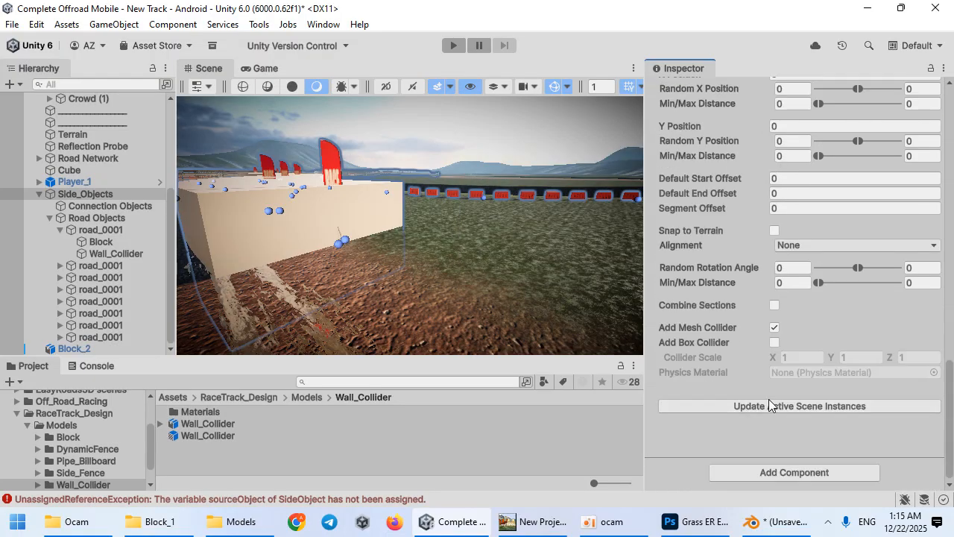
click(801, 406)
right_drag(455, 257, 477, 297)
- Test a Y rotation of 90 on a temporary Wall_Collider instance placed beside the generated wall, and delete the instance
drag(247, 439, 495, 316)
double_click(876, 200)
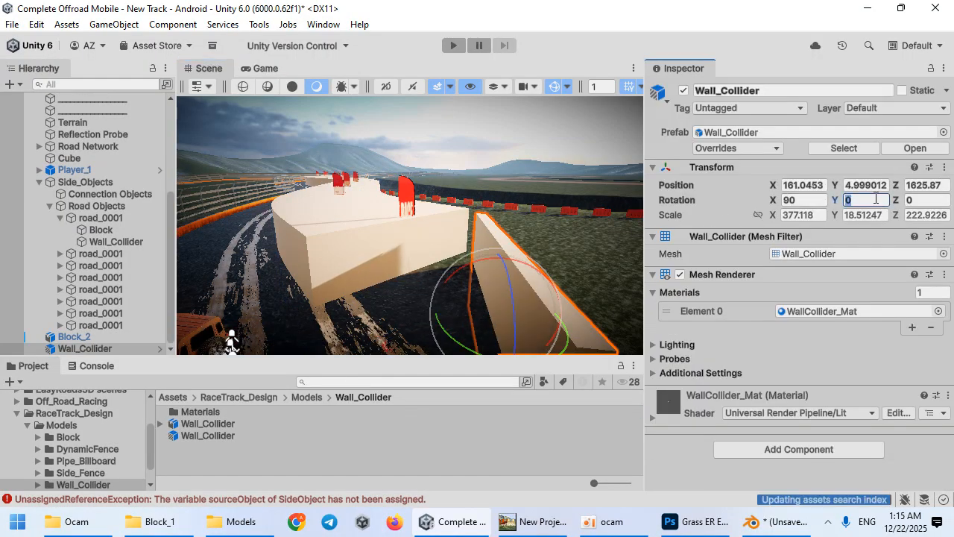
text(90)
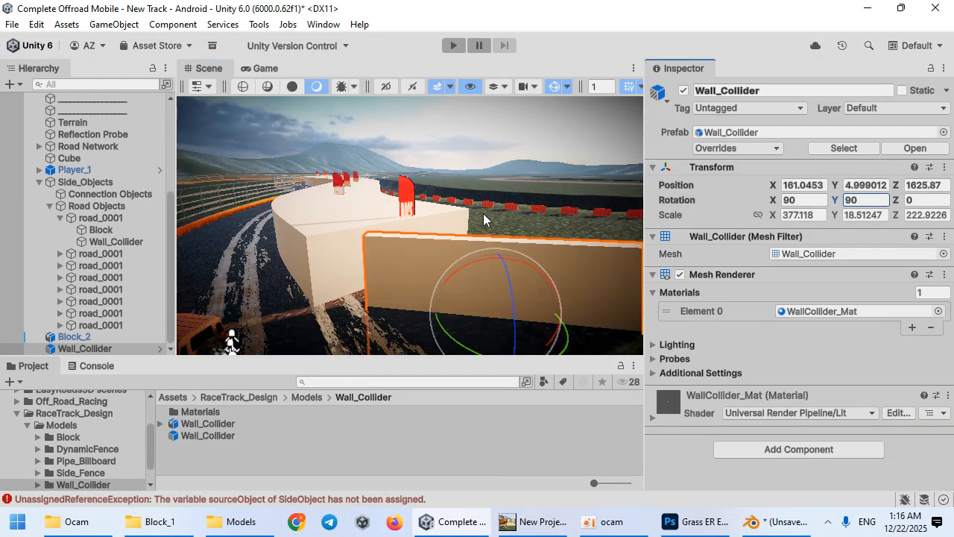
right_drag(483, 227, 481, 232)
key(Delete)
- Set the Y rotation of the Wall_Collider prefab asset to 90
click(288, 435)
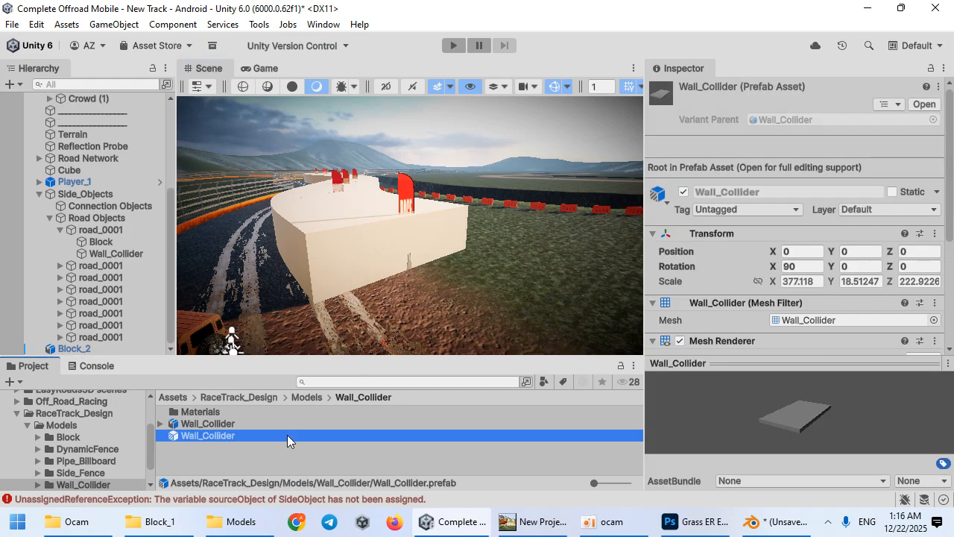
click(865, 266)
text(9)
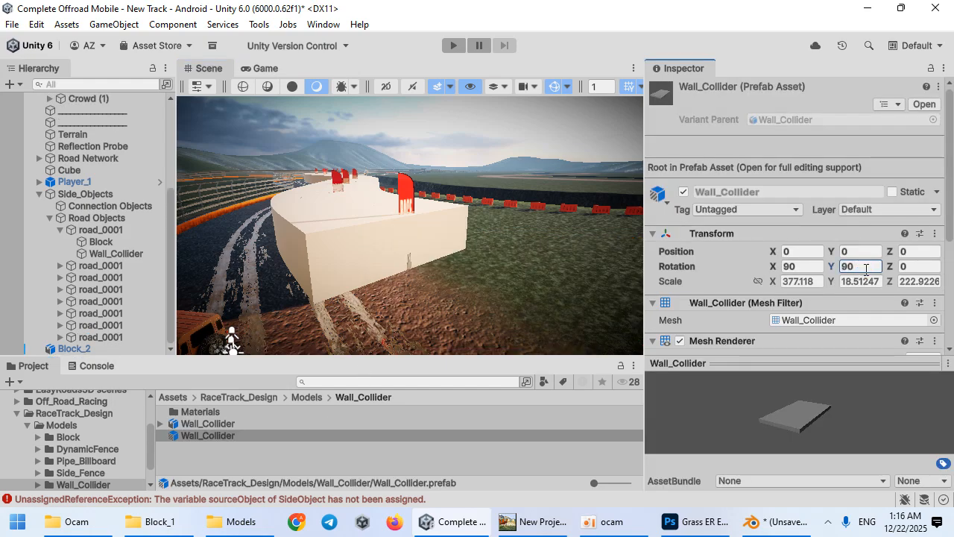
- Refresh the Wall_Collider side object's source, update the active scene instances, and check the regenerated wall against the prefab's transform
click(117, 196)
scroll(808, 320, down, 10)
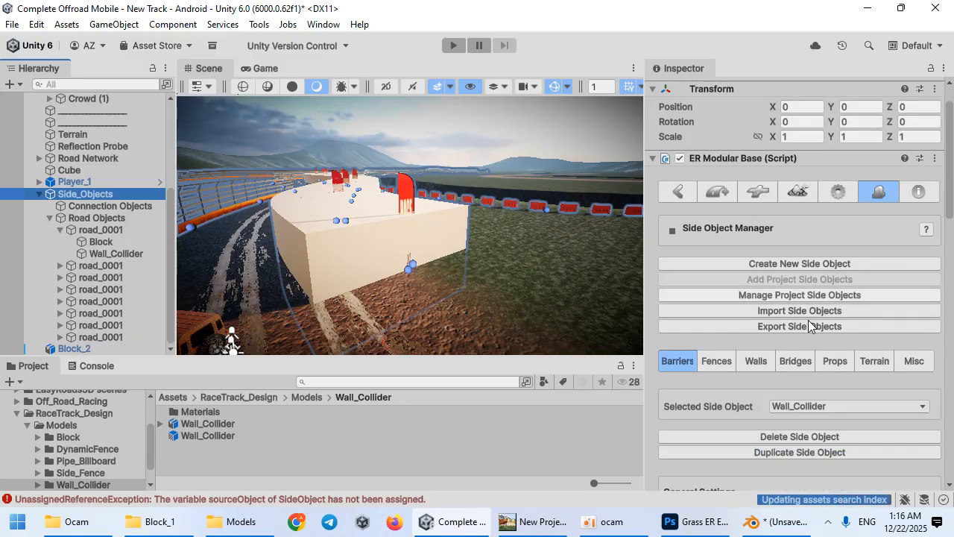
click(869, 261)
scroll(820, 389, down, 10)
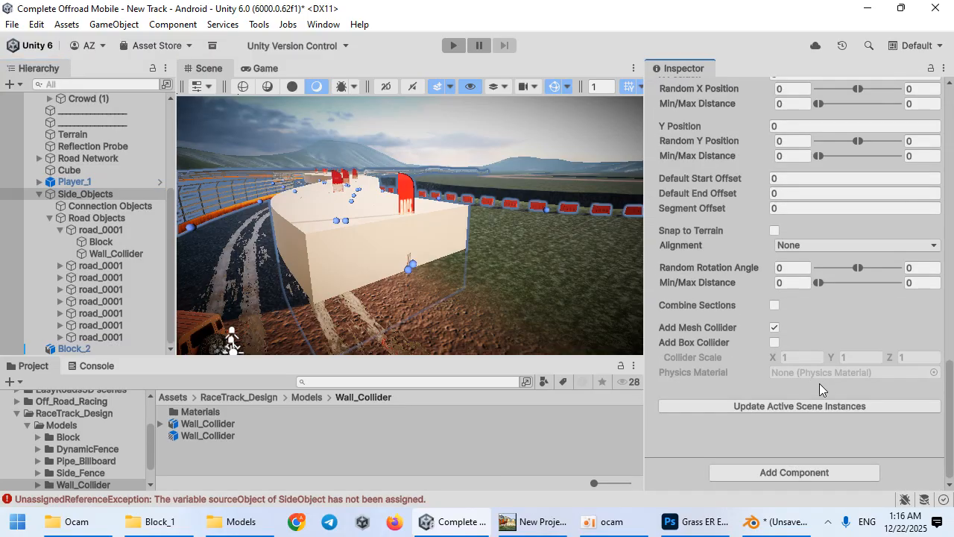
click(813, 405)
right_drag(467, 283, 456, 302)
click(267, 437)
scroll(711, 274, up, 6)
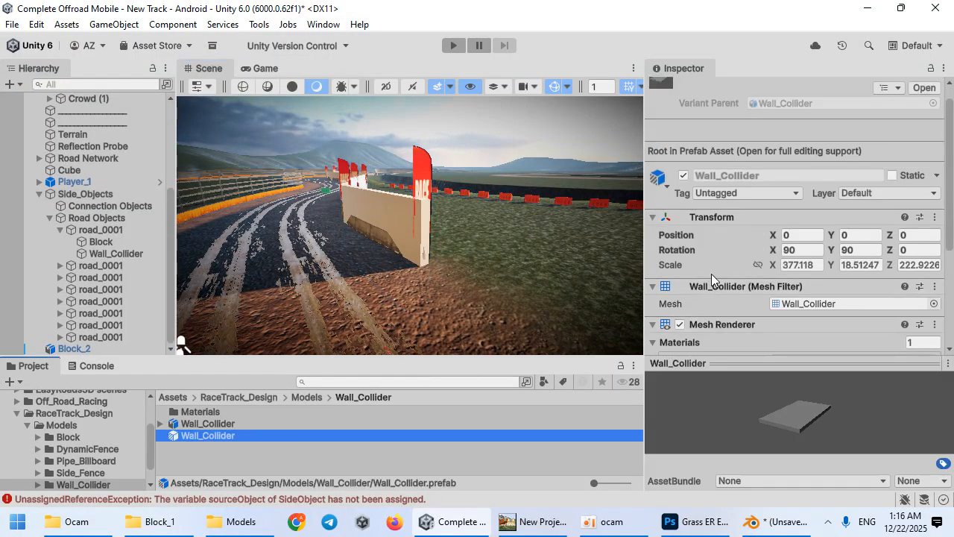
right_drag(441, 285, 468, 279)
- Set the Wall_Collider side object's Y Position to 1 and update the active scene instances
click(106, 192)
right_drag(352, 252, 373, 258)
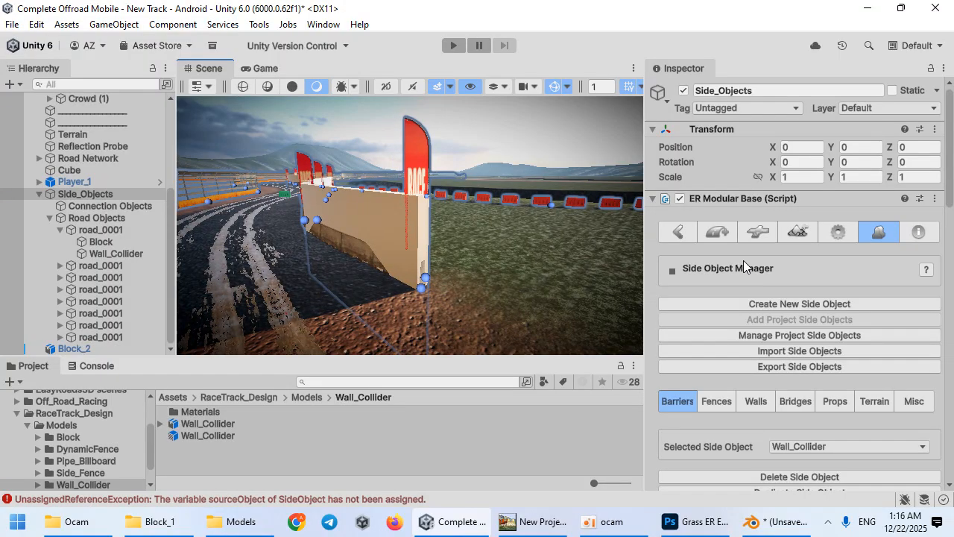
scroll(820, 254, down, 12)
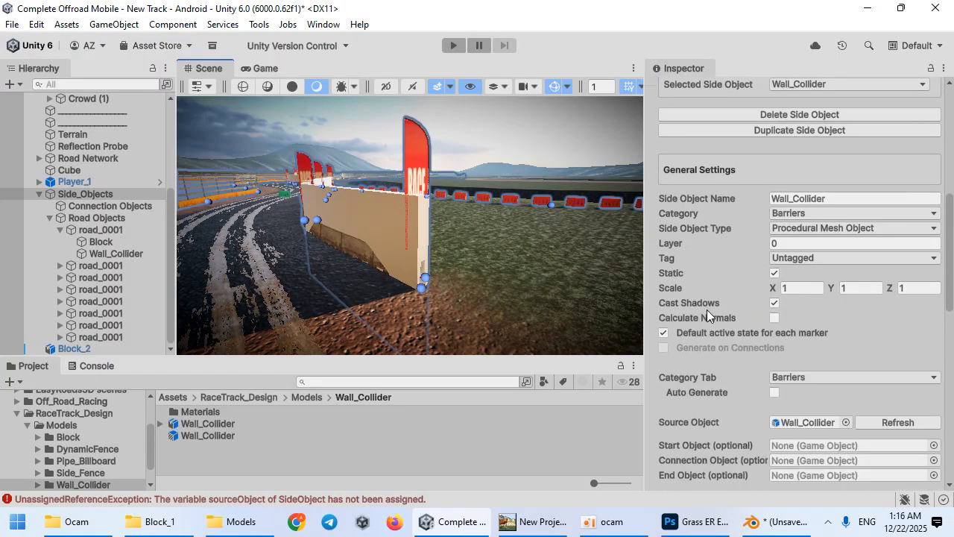
scroll(717, 329, down, 5)
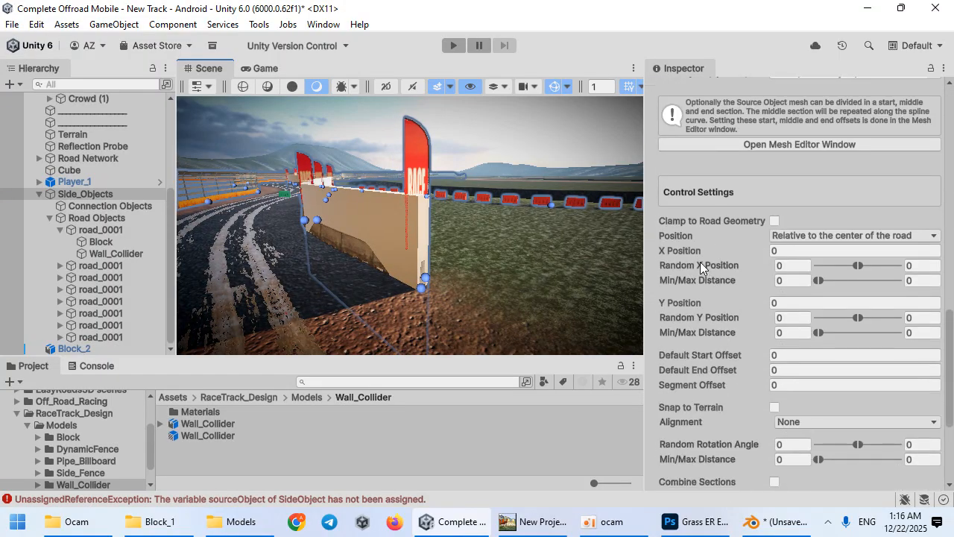
click(777, 303)
text(1)
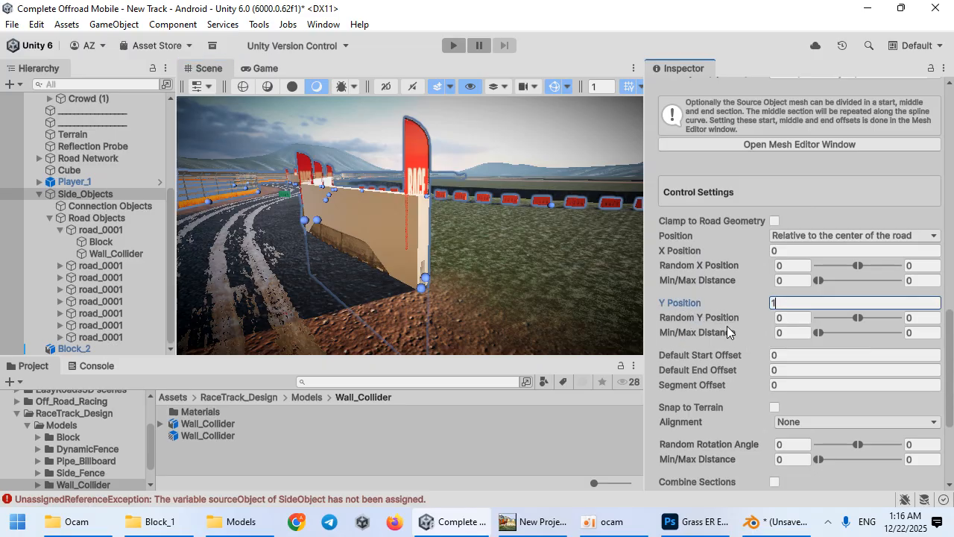
scroll(727, 326, down, 4)
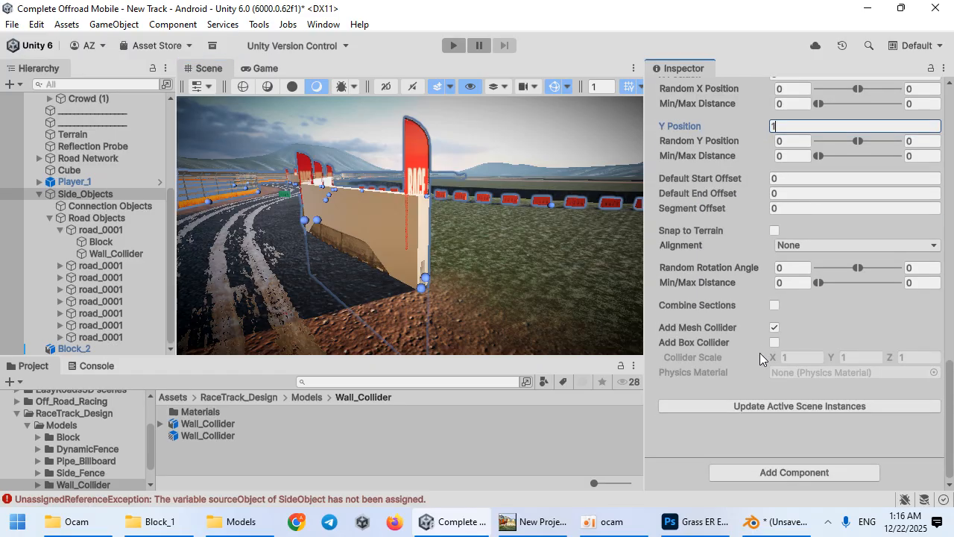
click(763, 407)
- Set the Wall_Collider side object's Y Position to 3 and update the active scene instances
scroll(804, 188, up, 2)
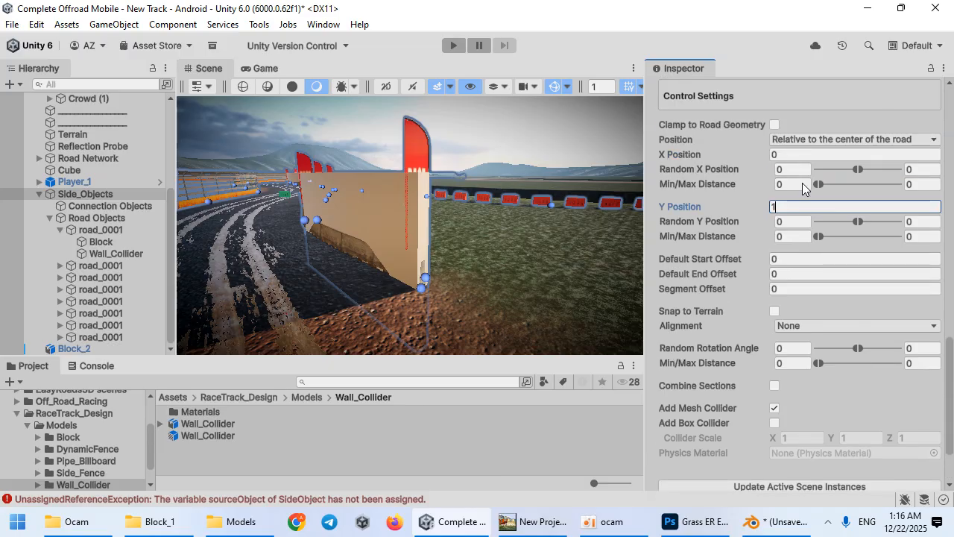
text(3)
scroll(811, 341, down, 2)
click(808, 406)
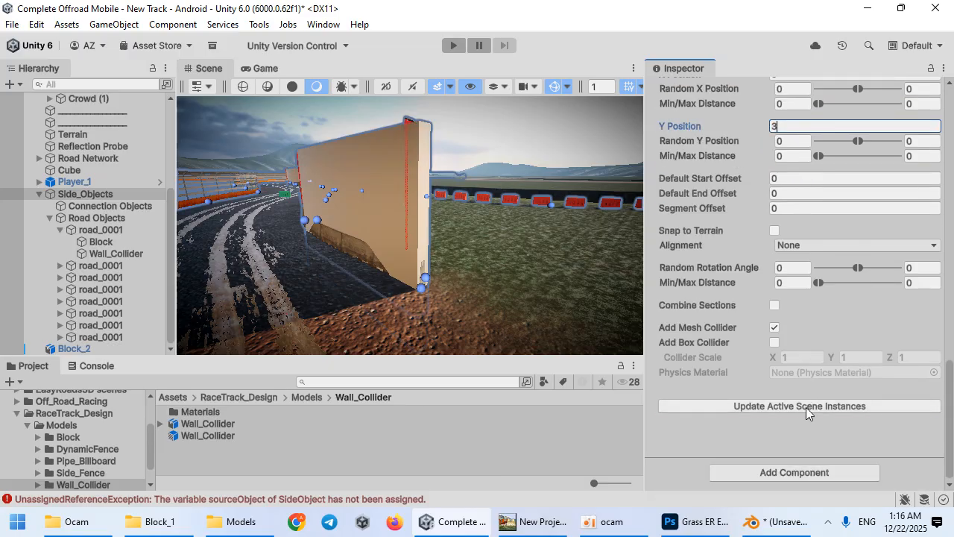
- Set the Wall_Collider side object's Y Position to 4, update the active scene instances and inspect the wall along the track
scroll(755, 310, up, 4)
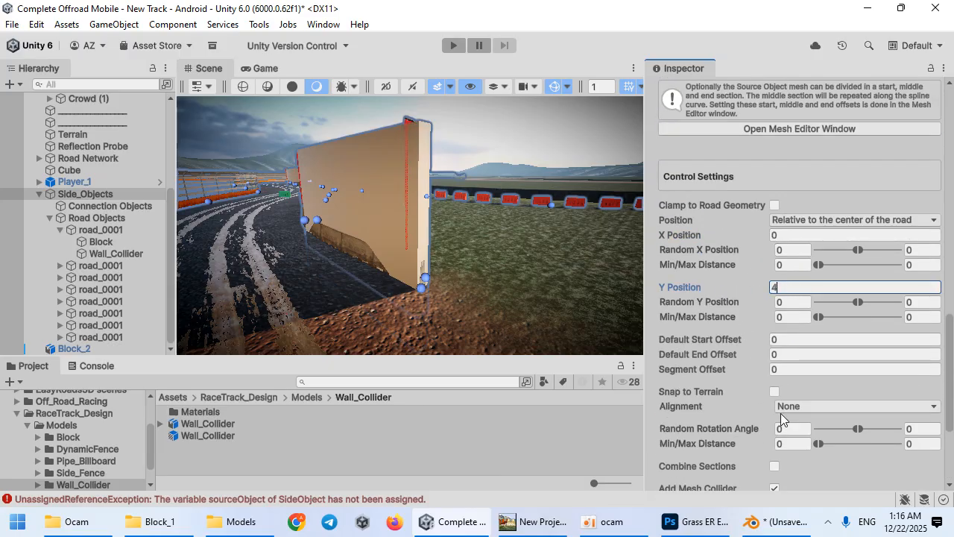
scroll(782, 419, down, 3)
click(768, 447)
right_drag(541, 243, 332, 309)
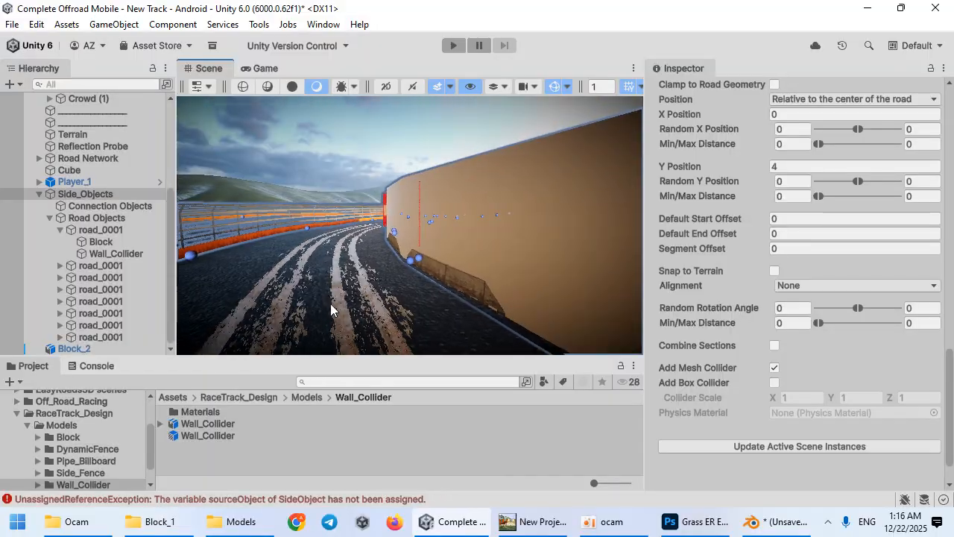
right_drag(386, 295, 305, 261)
right_drag(371, 261, 591, 240)
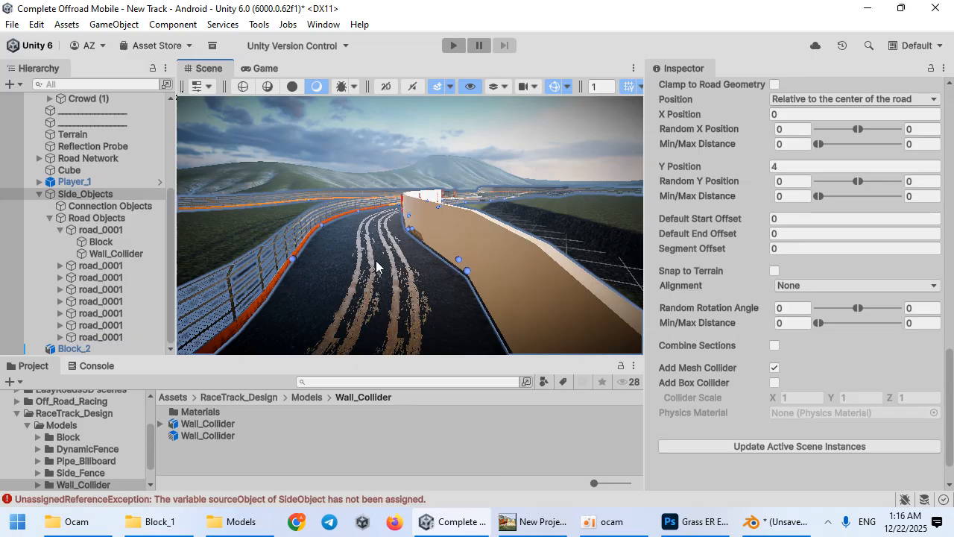
right_drag(402, 303, 559, 322)
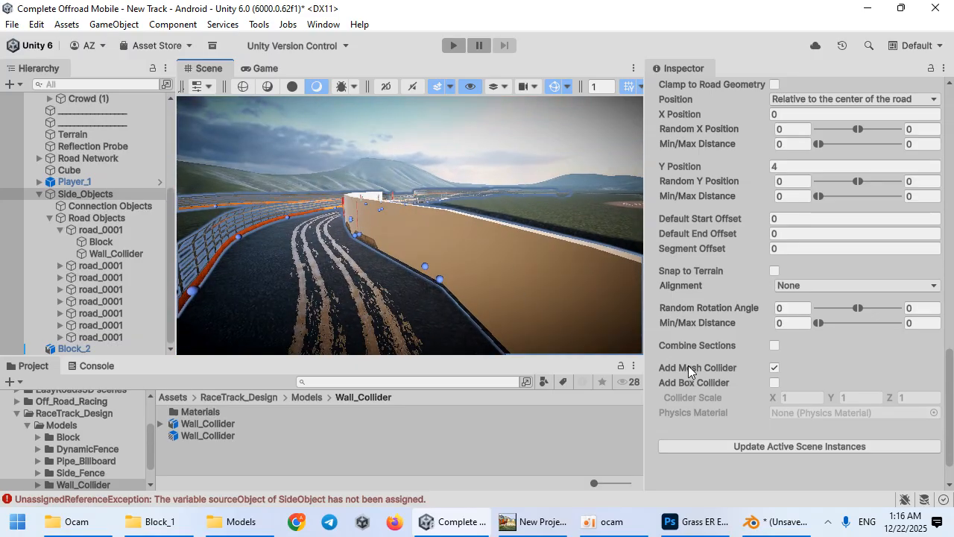
click(880, 446)
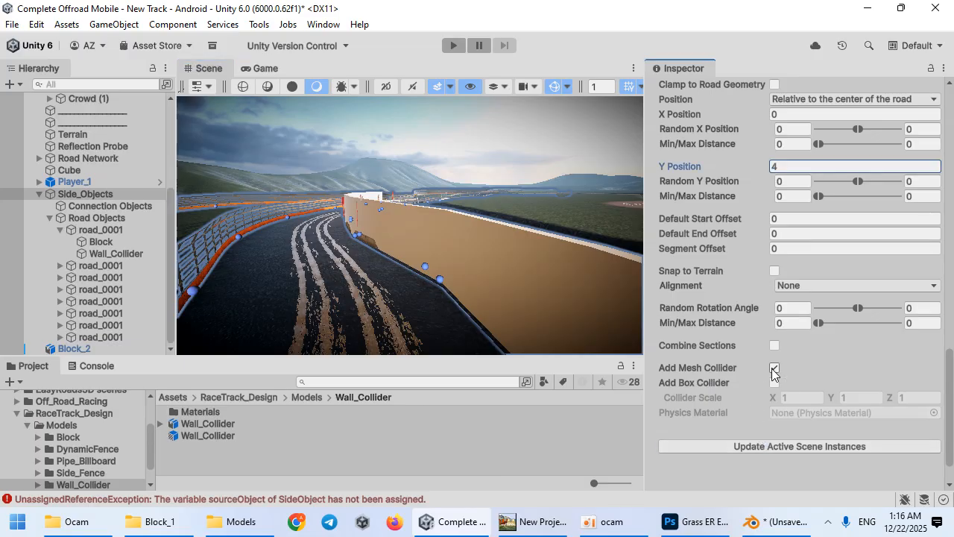
- Select the Cube and the generated Wall_Collider object in the scene to check their collider components
click(94, 171)
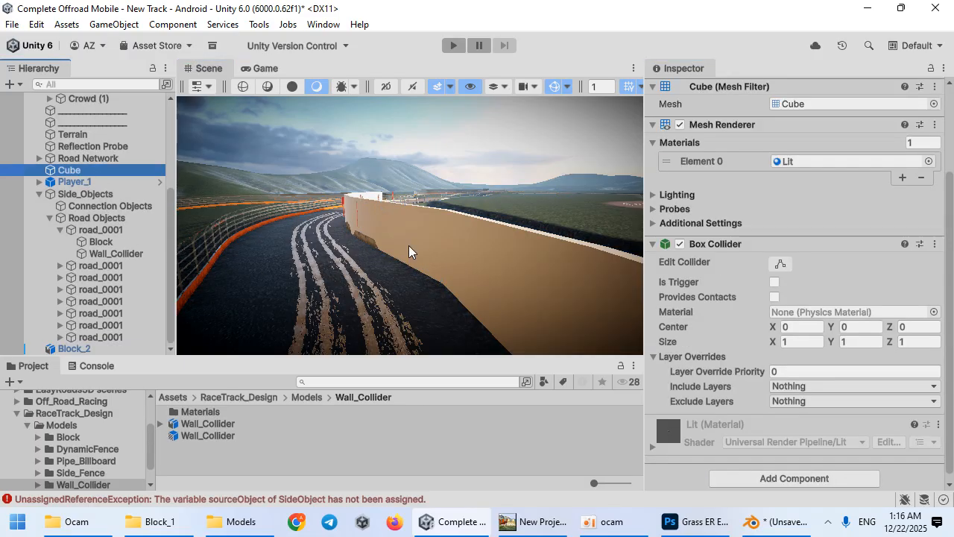
click(410, 245)
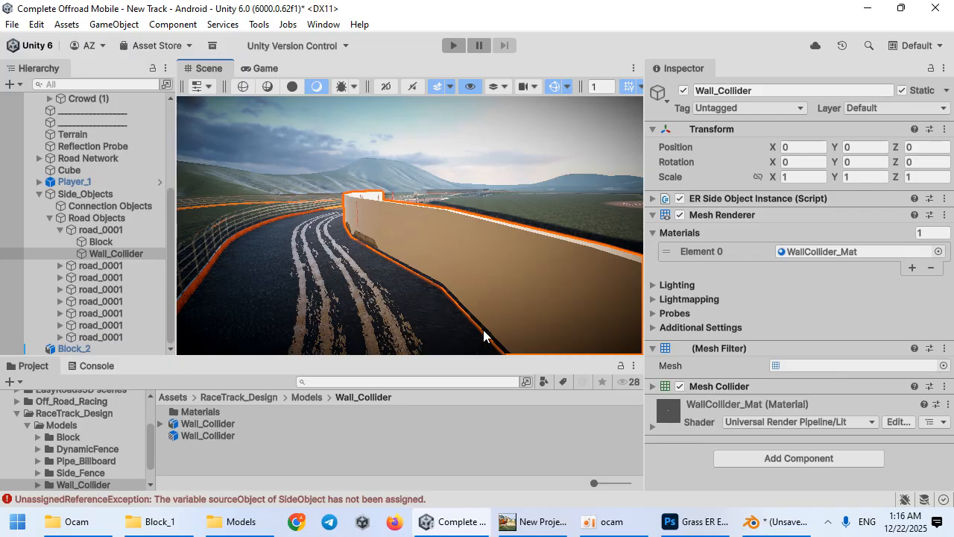
right_drag(483, 326, 276, 285)
- Add a Mesh Collider to the Fence Mesh 1 opposite the wall and set its physics material to Ice
click(307, 253)
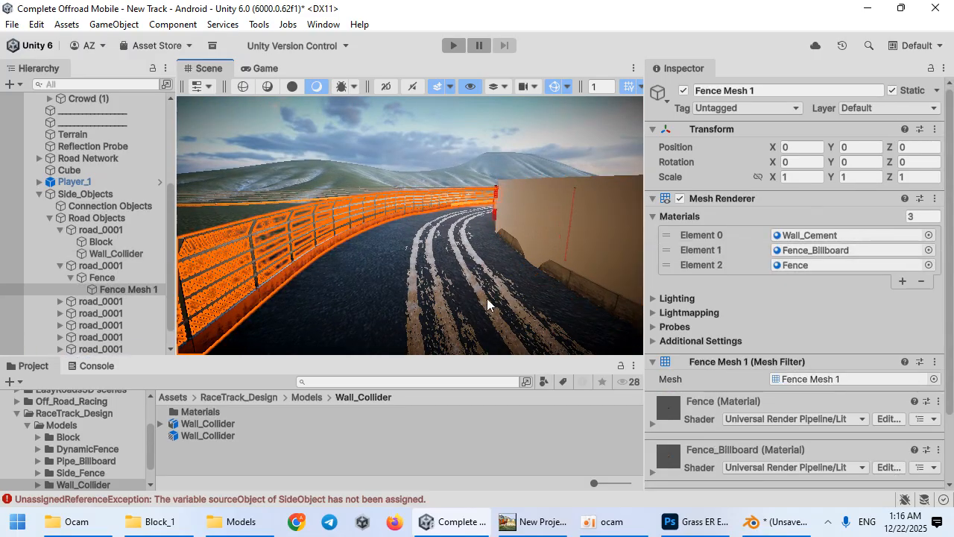
scroll(748, 352, down, 3)
click(749, 471)
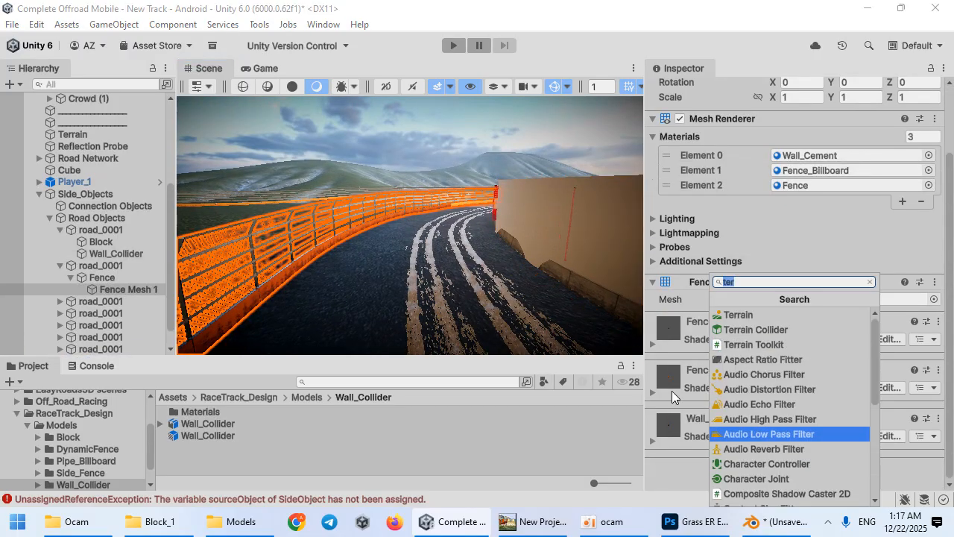
text(me)
click(795, 316)
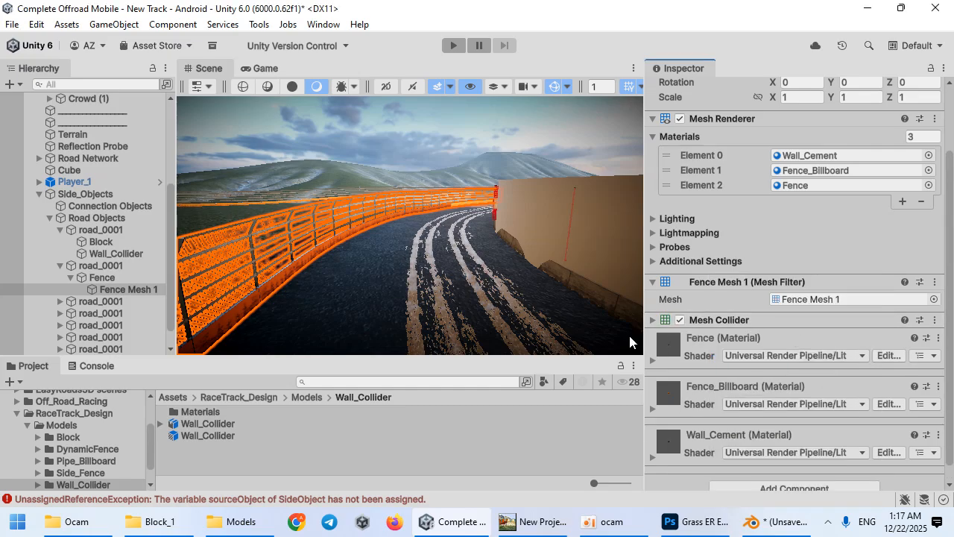
click(817, 316)
click(932, 397)
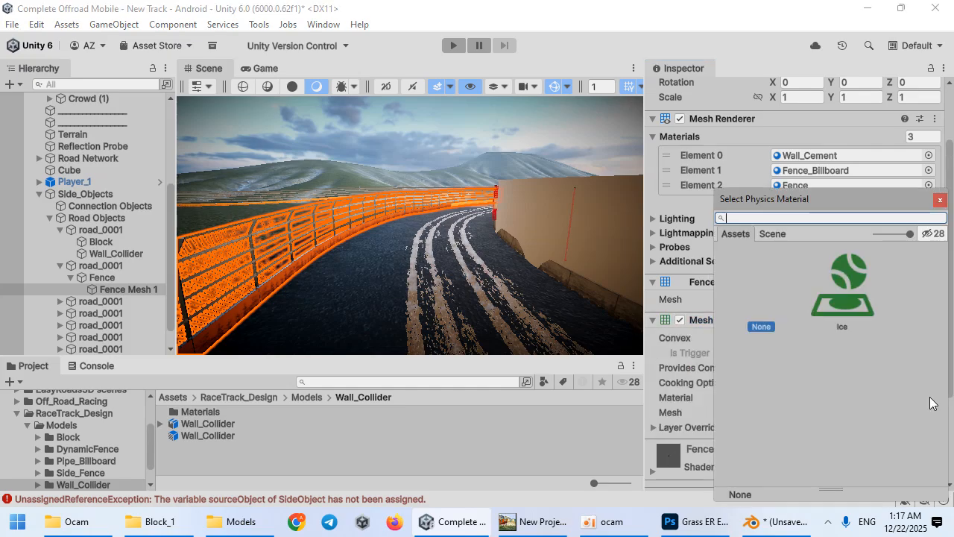
double_click(828, 306)
- Enable Add Mesh Collider for the Fence side object and update the active scene instances
right_drag(524, 284, 338, 327)
click(338, 327)
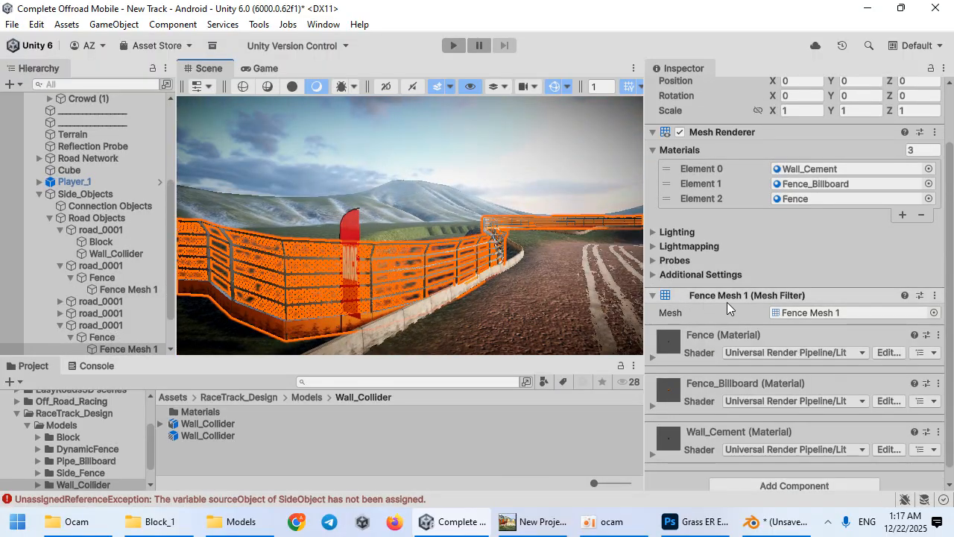
click(100, 194)
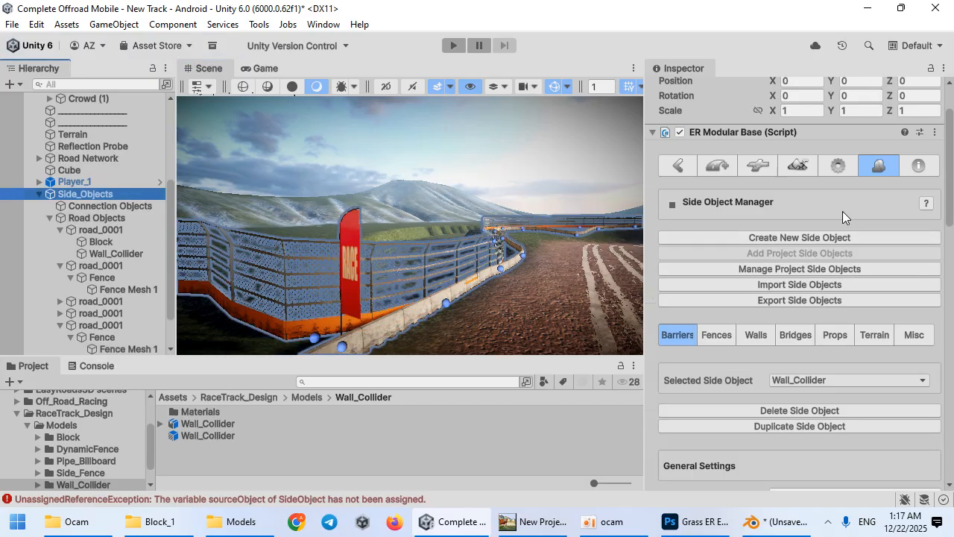
click(801, 380)
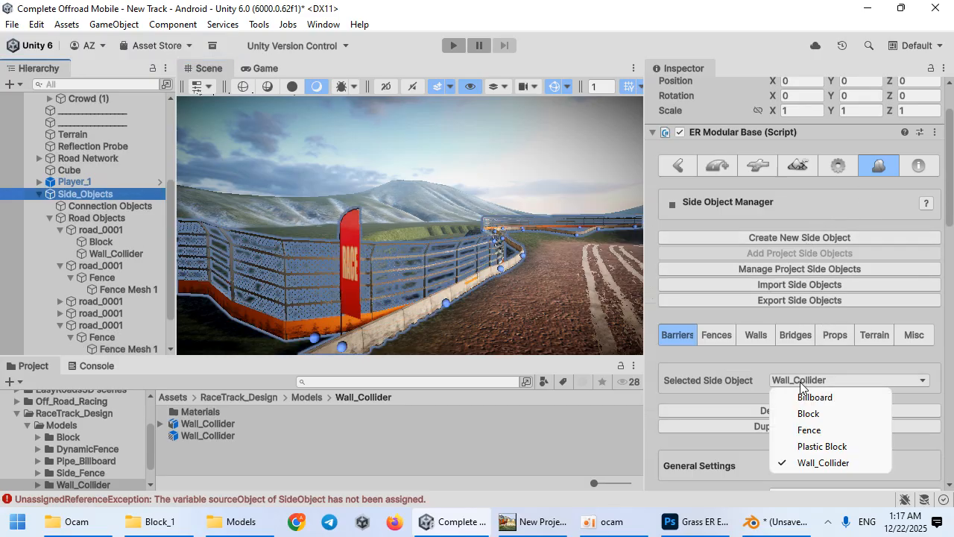
click(792, 431)
scroll(779, 410, down, 10)
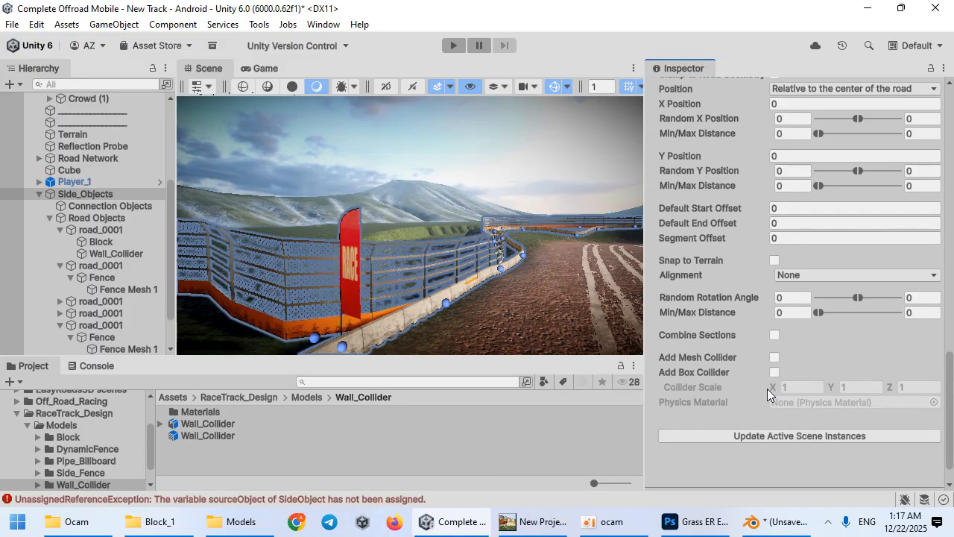
click(774, 438)
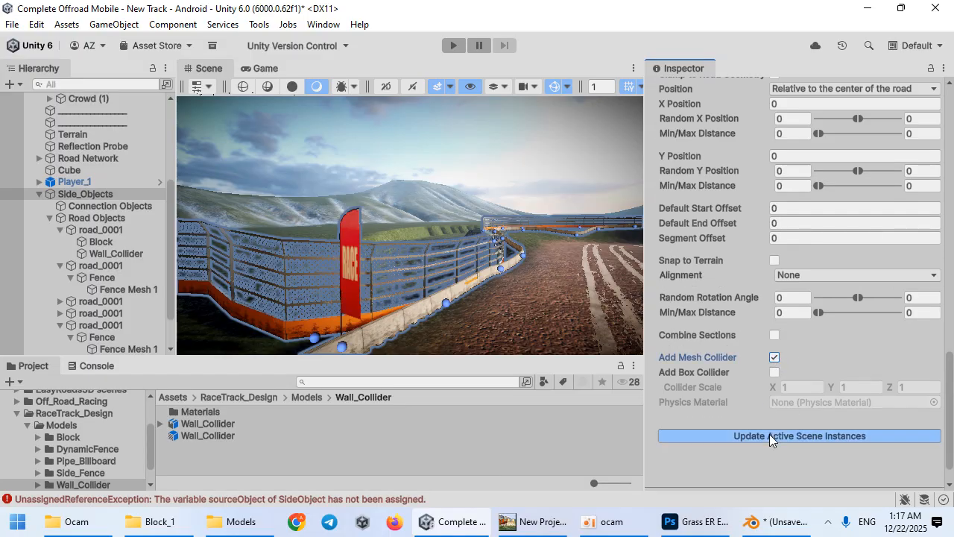
- Set the Mesh Collider's physics material to Ice on the fence mesh beside the RACE flag
right_drag(388, 228, 313, 261)
click(101, 158)
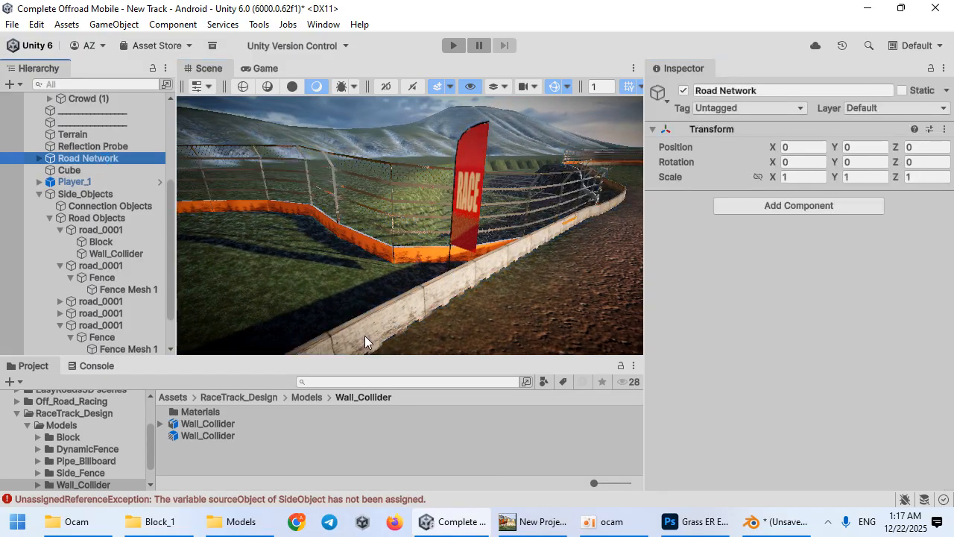
click(392, 262)
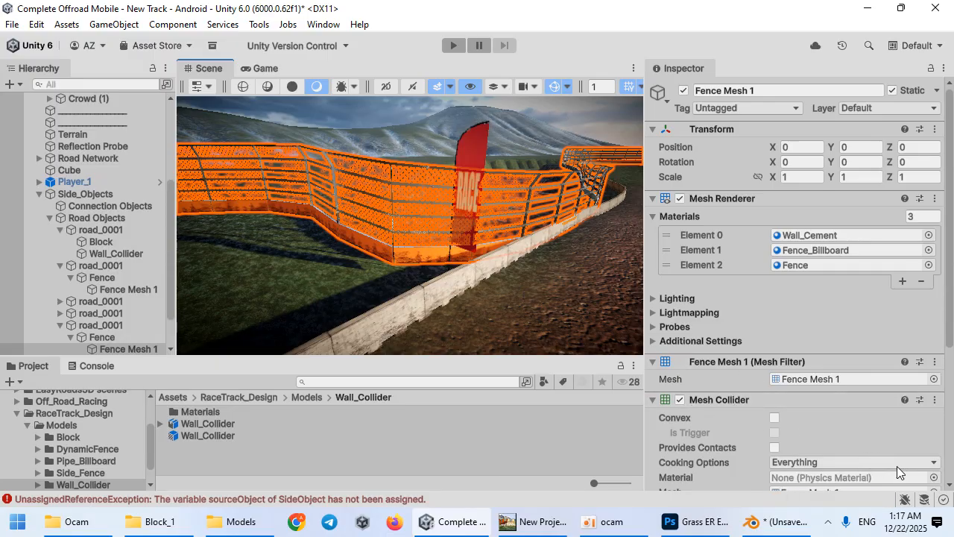
click(934, 477)
double_click(830, 290)
right_drag(484, 254, 503, 256)
- Turn off the Mesh Renderer of the Wall_Collider running along the road bend
shift+click(287, 272)
right_drag(328, 261, 676, 174)
key(w)
mouse_move(439, 250)
right_down()
mouse_move(256, 283)
mouse_move(280, 304)
right_up()
click(449, 231)
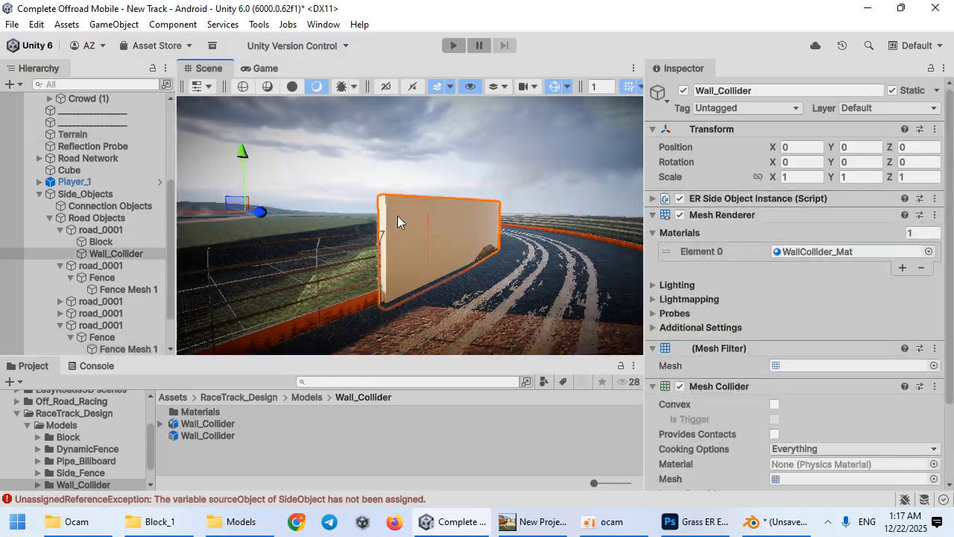
click(680, 214)
right_drag(472, 281, 465, 174)
click(464, 174)
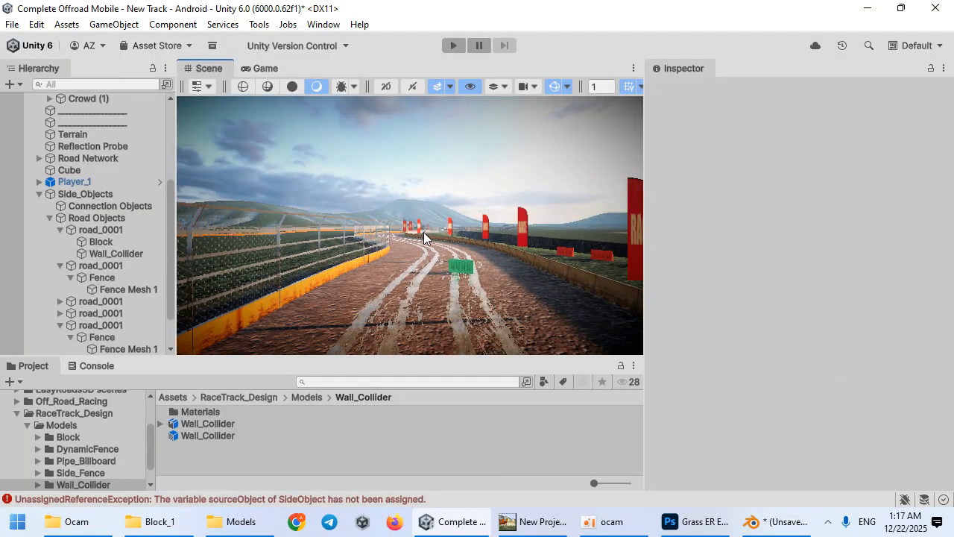
- Enable the Wall_Collider barrier on the road_0001 side object that carries the red plastic blocks
right_drag(423, 237, 420, 272)
click(405, 269)
right_drag(527, 255, 448, 303)
click(395, 301)
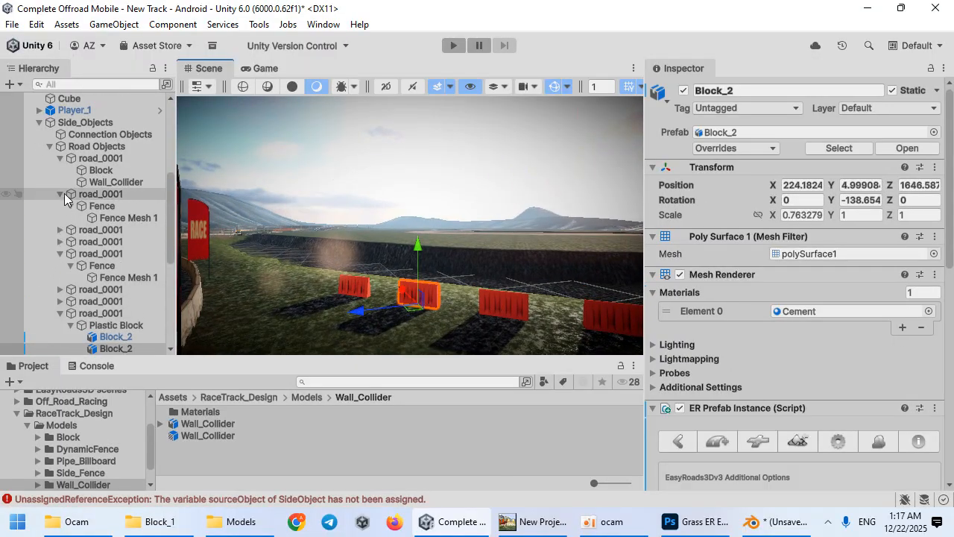
click(87, 124)
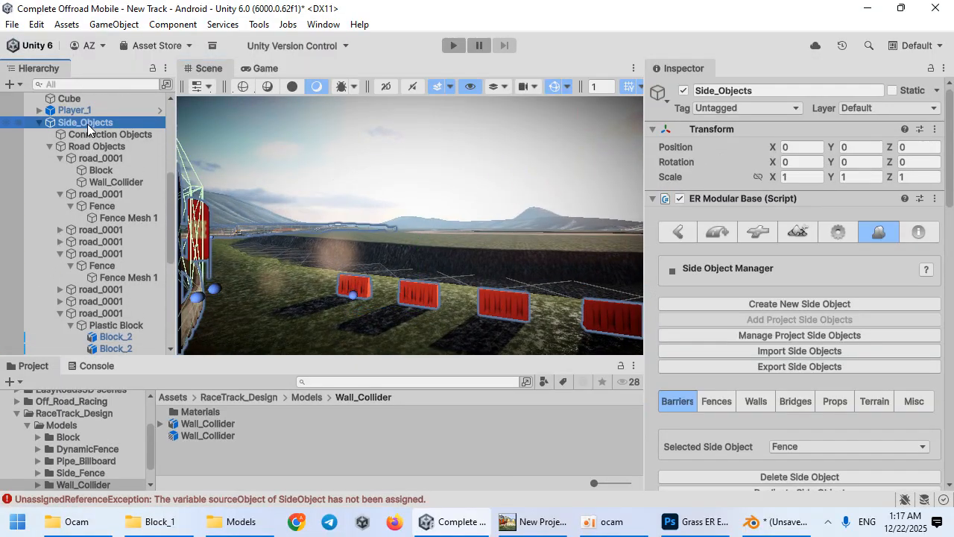
click(677, 234)
click(358, 293)
scroll(732, 372, down, 4)
scroll(716, 366, down, 1)
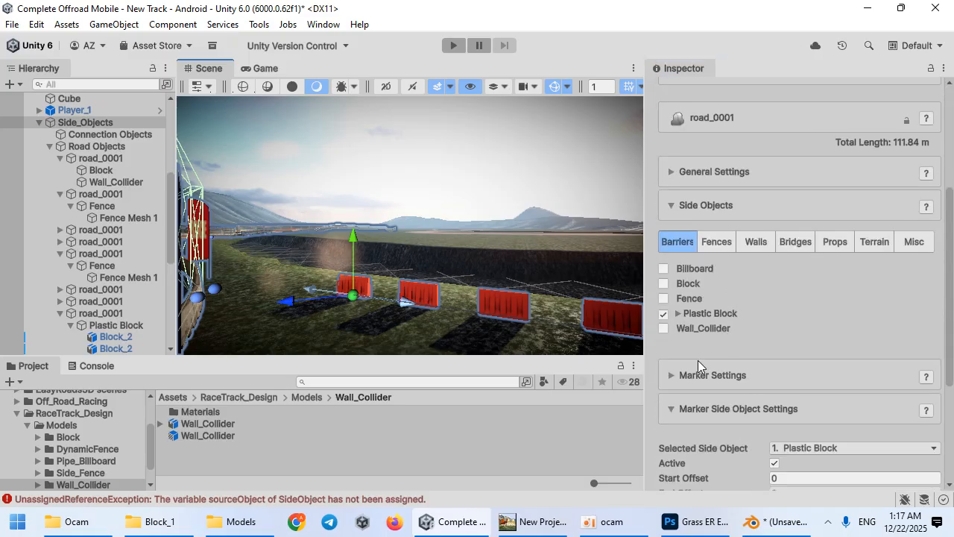
click(664, 329)
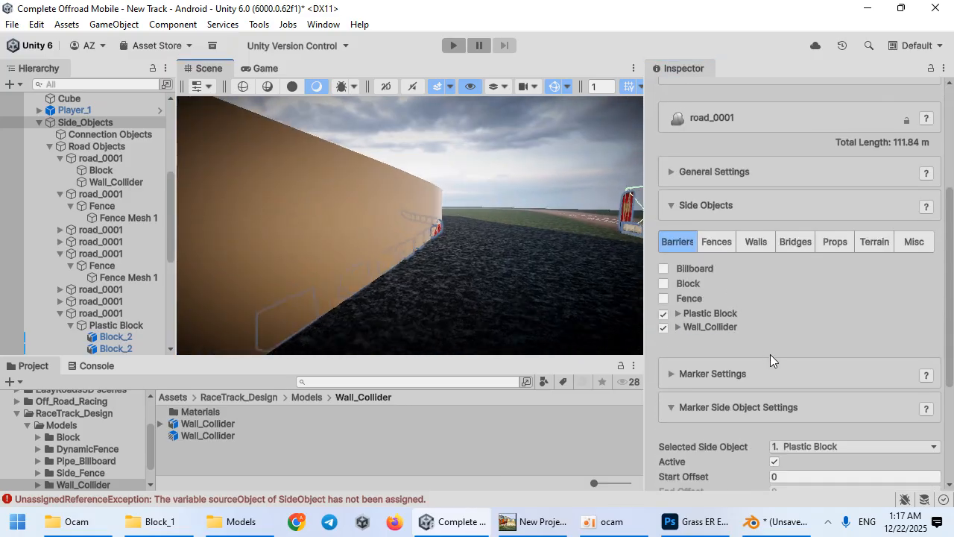
- Turn off the Mesh Renderer of the Wall_Collider at the plastic blocks and set its collider's physics material to Ice
right_drag(897, 359, 613, 340)
click(95, 110)
click(414, 214)
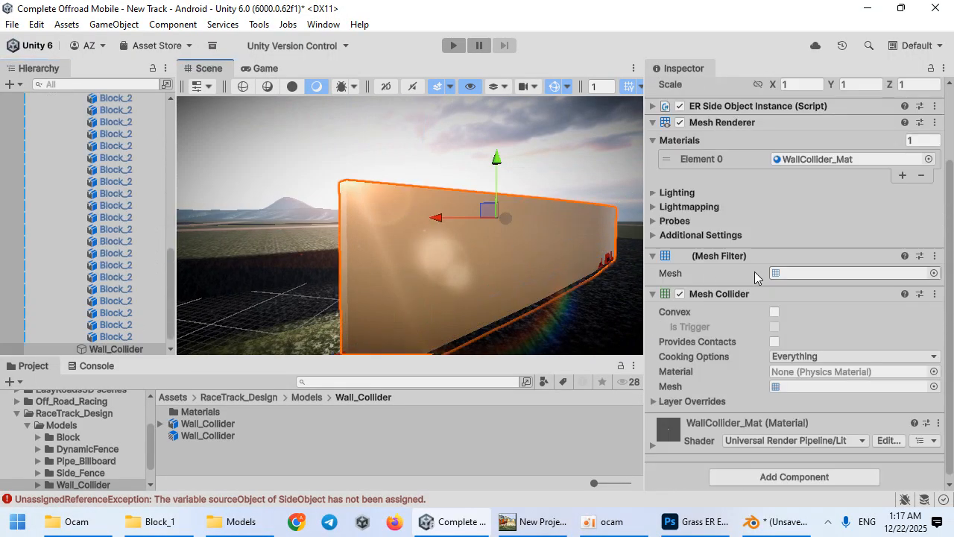
click(679, 122)
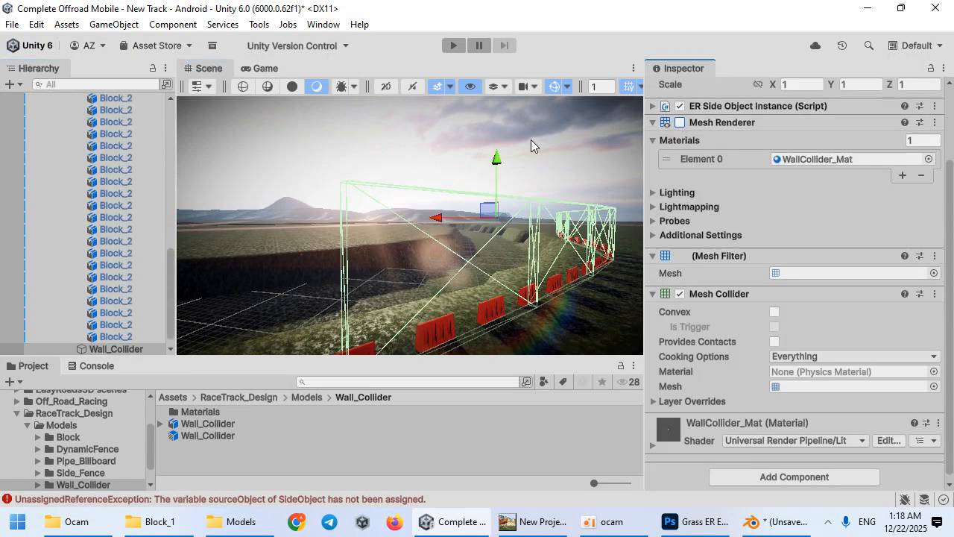
click(933, 371)
double_click(837, 288)
right_drag(440, 242, 515, 309)
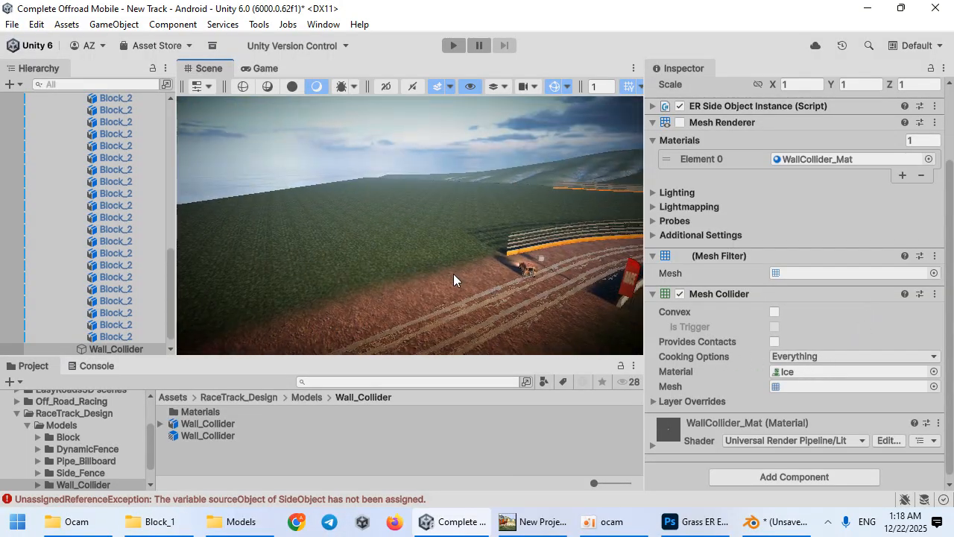
- Add a new side object road on the grass beside the track and enable the Wall_Collider barrier on it
scroll(92, 251, up, 10)
scroll(30, 266, down, 3)
click(119, 173)
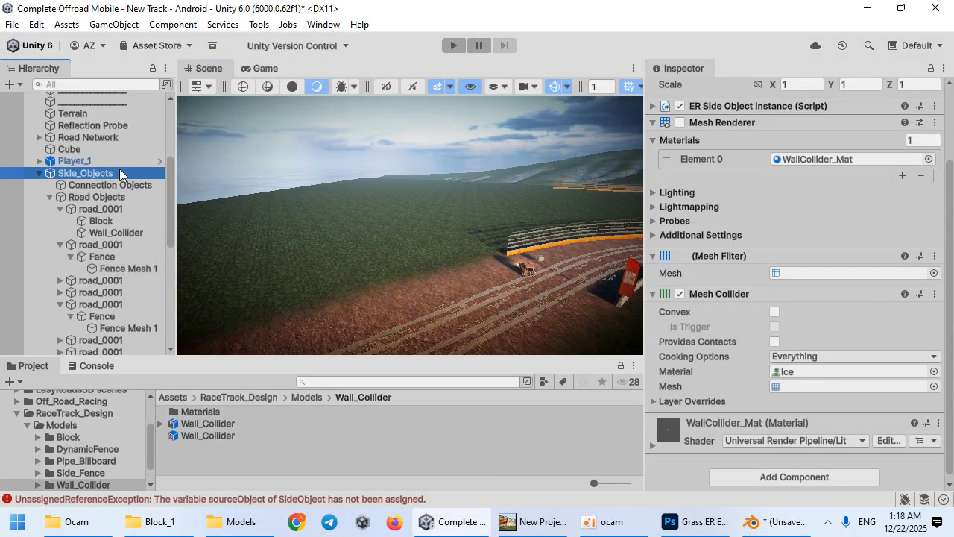
click(718, 165)
click(774, 384)
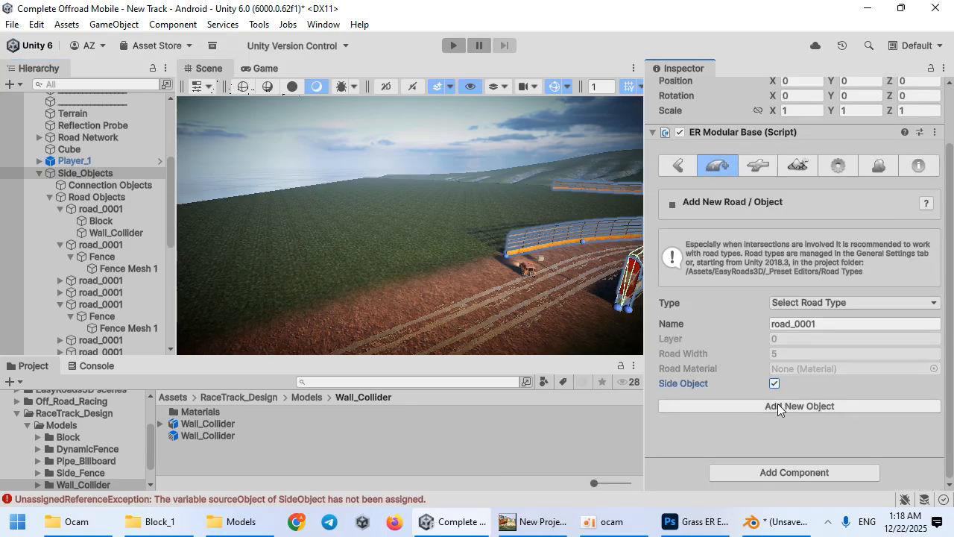
click(779, 404)
click(477, 221)
scroll(703, 363, down, 3)
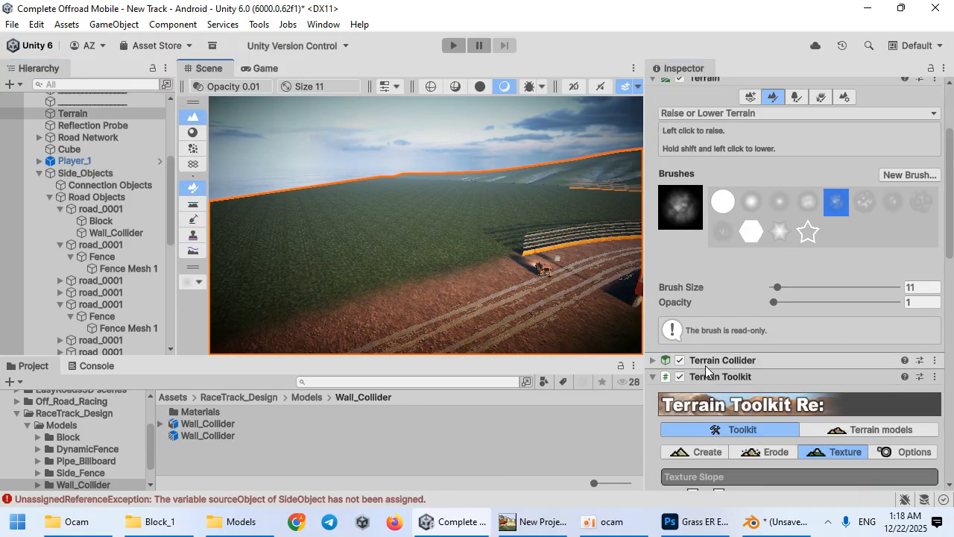
key(ctrl+z)
click(663, 319)
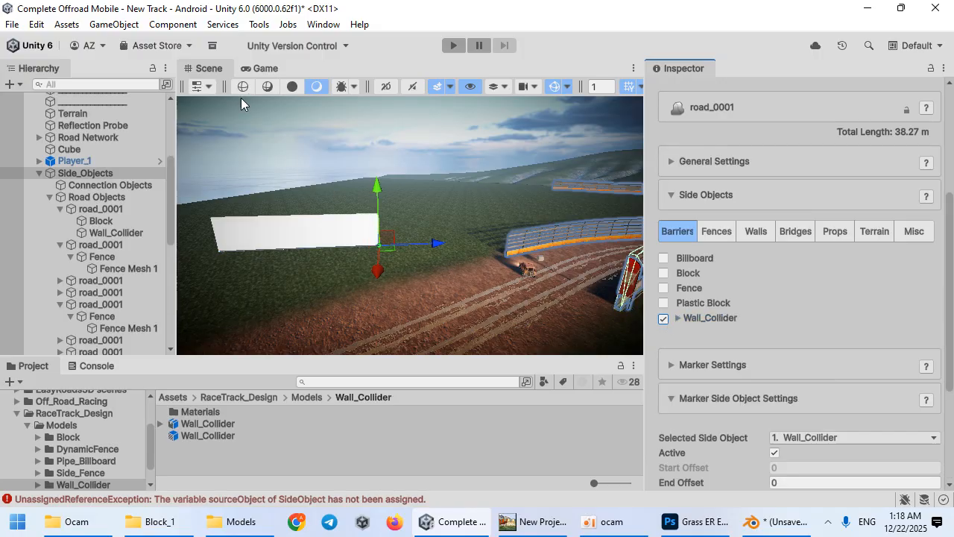
- Enlarge the Scene view and move both markers of the new wall farther out on the grass, away from the track
right_drag(346, 213, 323, 196)
double_click(215, 71)
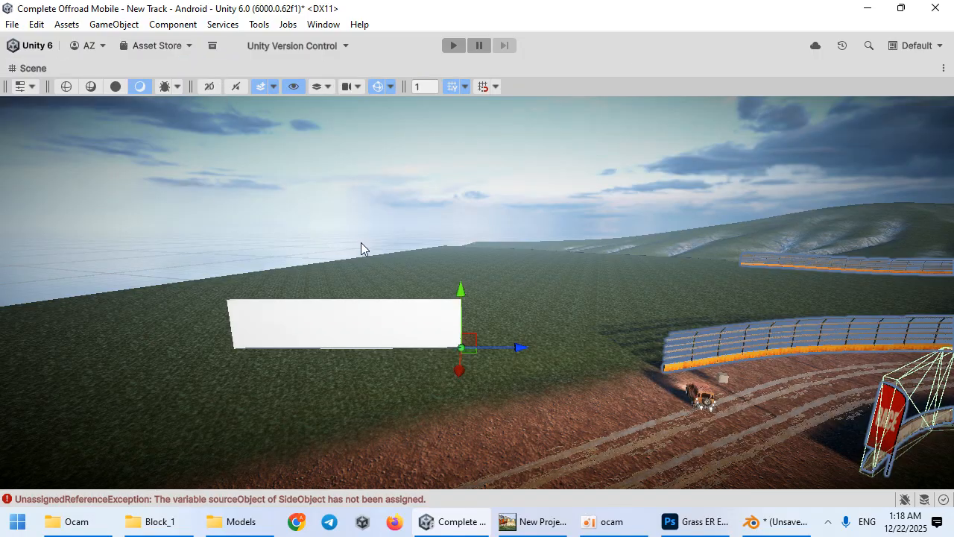
mouse_move(414, 279)
right_down()
mouse_move(463, 332)
mouse_move(417, 328)
right_up()
click(371, 286)
mouse_move(370, 289)
mouse_down()
mouse_move(100, 278)
mouse_move(91, 298)
mouse_up()
click(547, 281)
mouse_move(547, 282)
mouse_down()
mouse_move(272, 300)
mouse_move(264, 317)
mouse_up()
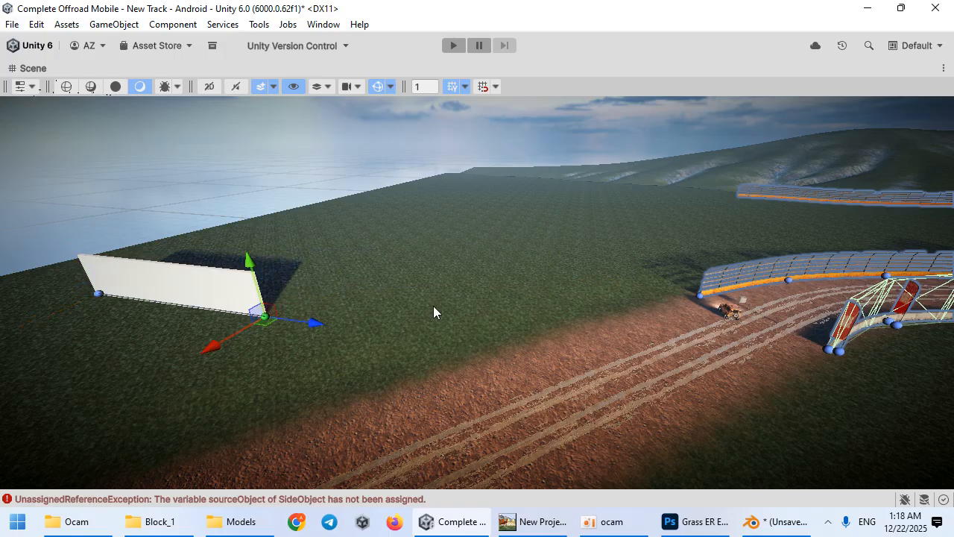
- Extend the new wall with nine more markers curving over the grass toward the distant hills and restore the normal layout
shift+click(471, 280)
shift+click(551, 224)
shift+click(616, 212)
shift+click(771, 213)
right_drag(706, 341, 824, 272)
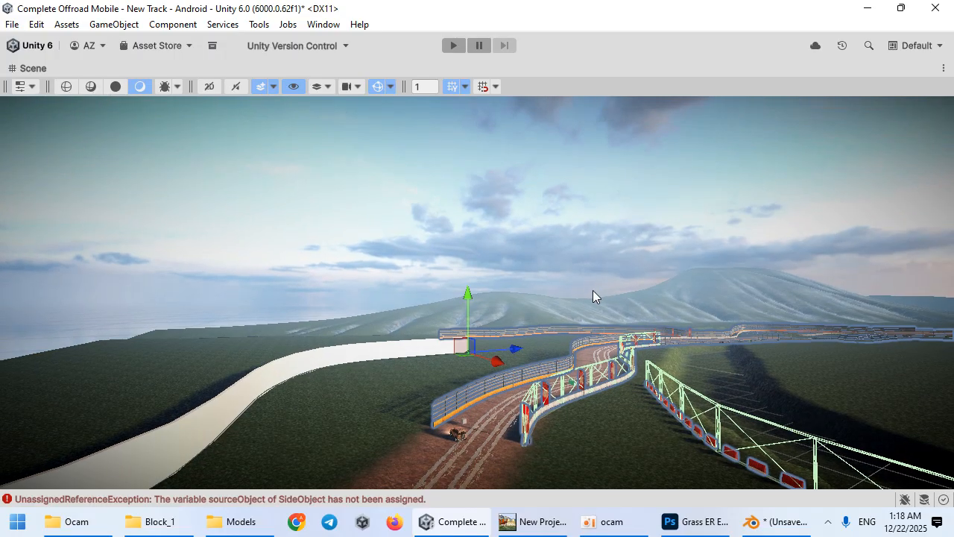
shift+click(414, 332)
shift+click(469, 312)
shift+click(595, 306)
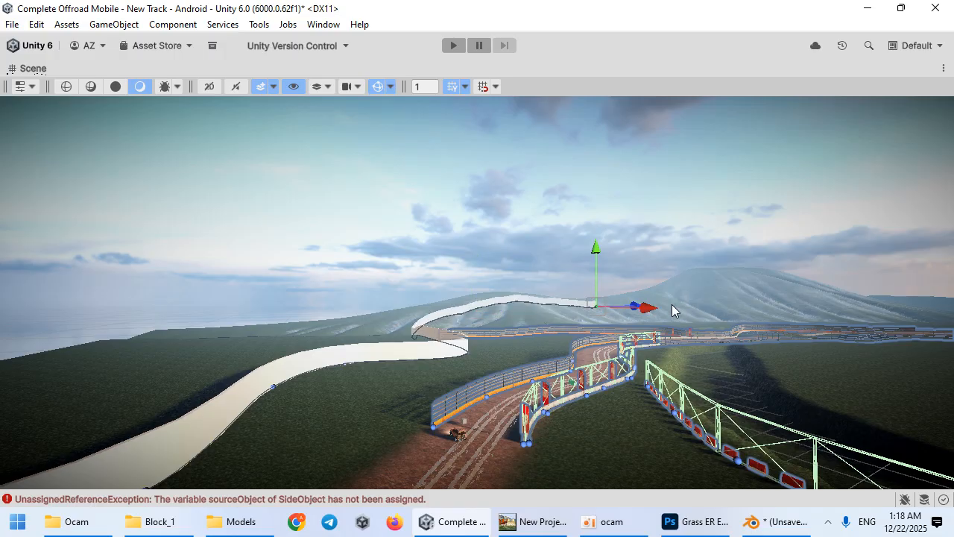
shift+click(695, 302)
shift+click(810, 299)
key(shift+space)
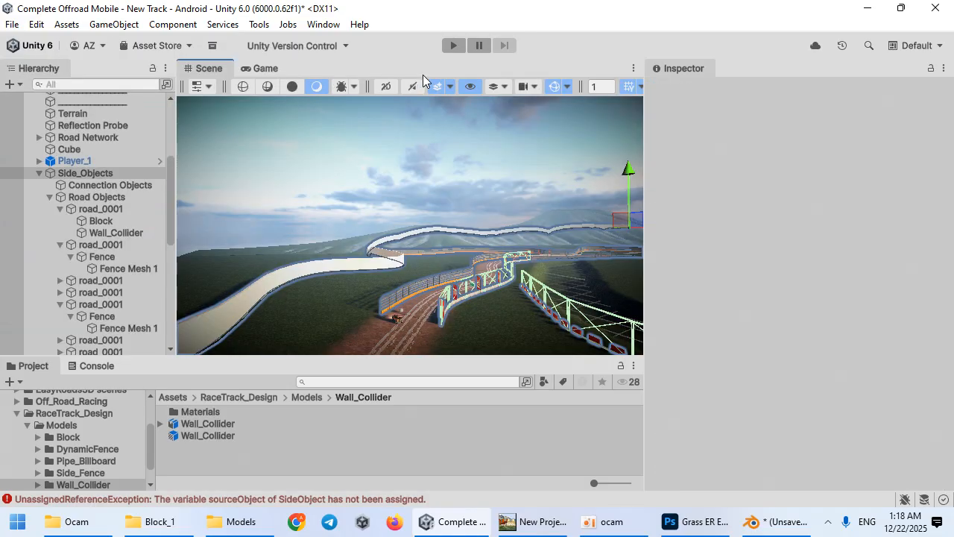
- Turn off the Mesh Renderer of the new Wall_Collider on the grass and set its collider's physics material to Ice
double_click(82, 149)
click(302, 271)
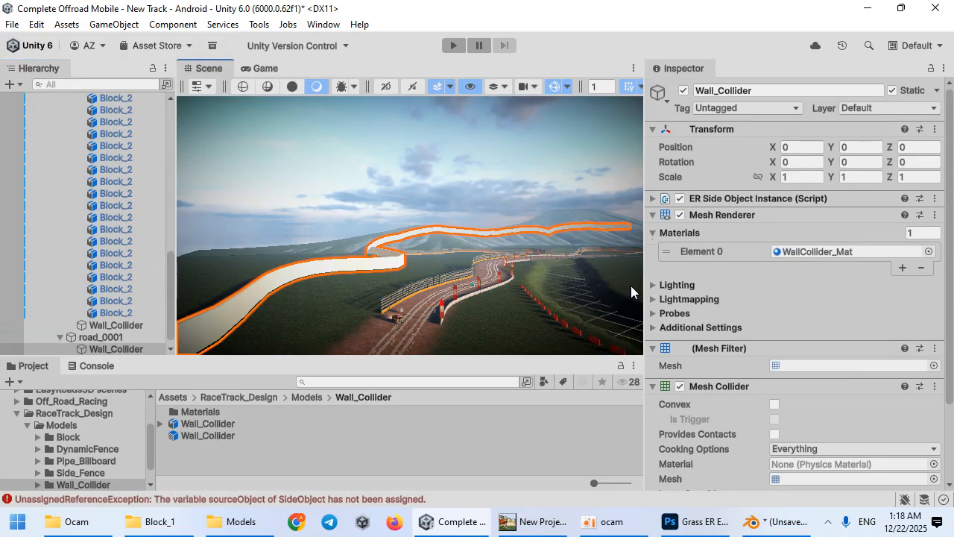
click(680, 216)
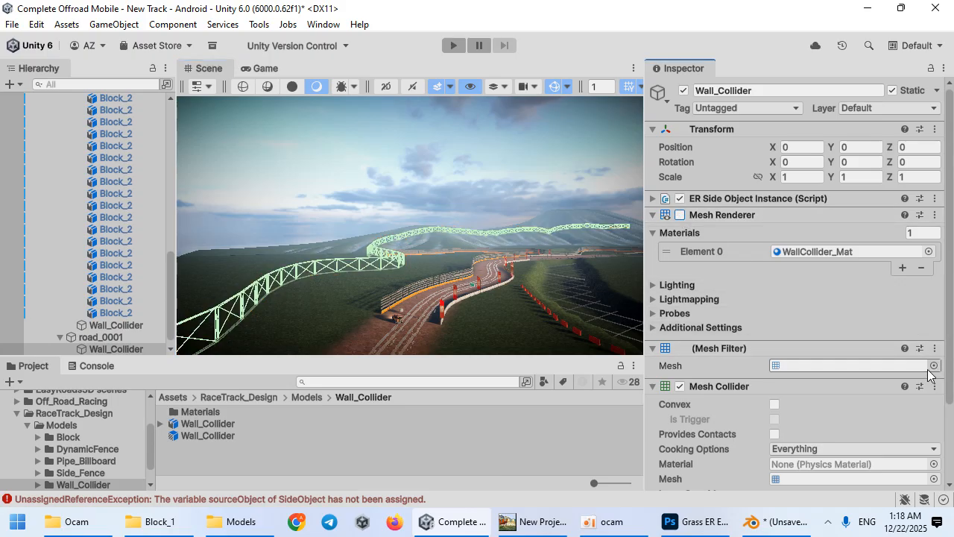
click(933, 464)
click(828, 284)
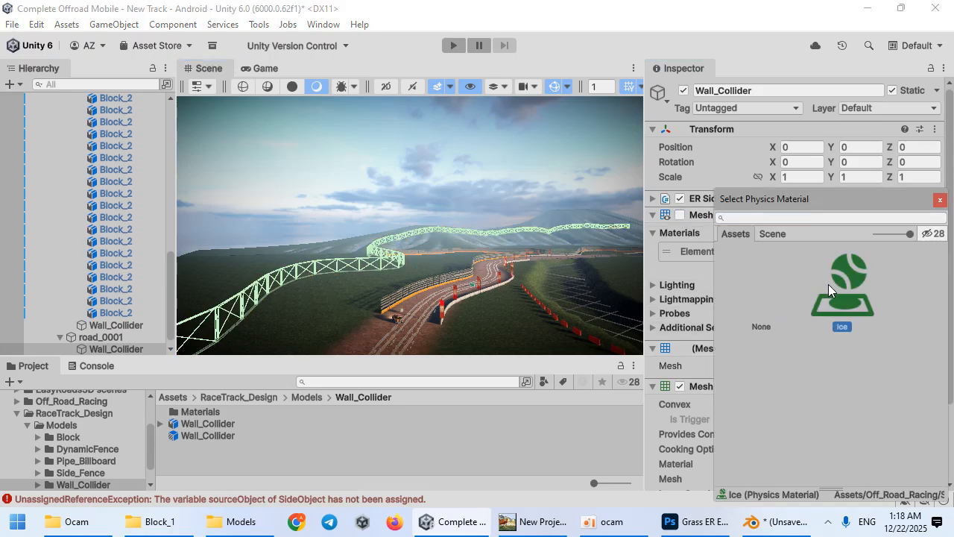
key(w)
right_drag(436, 216, 305, 204)
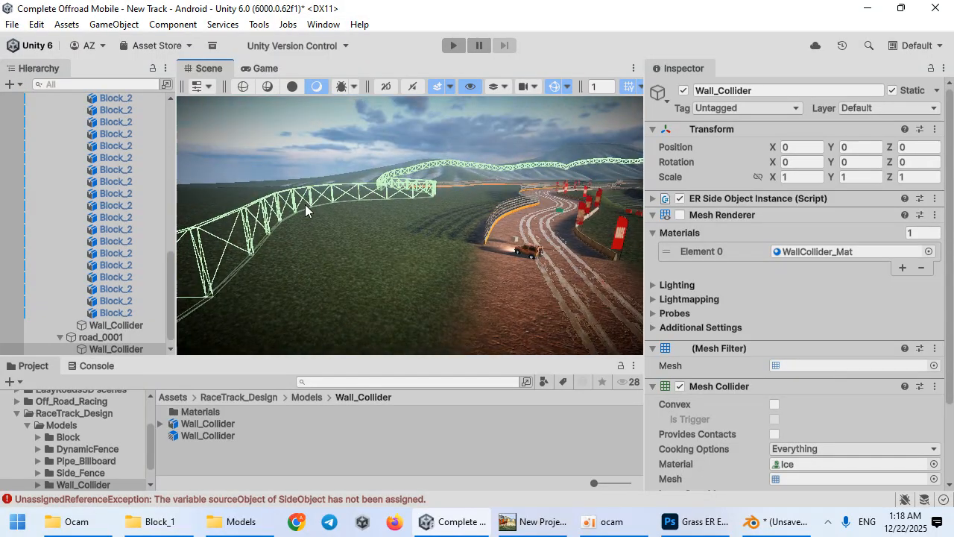
click(378, 130)
key(w)
right_drag(396, 224, 433, 213)
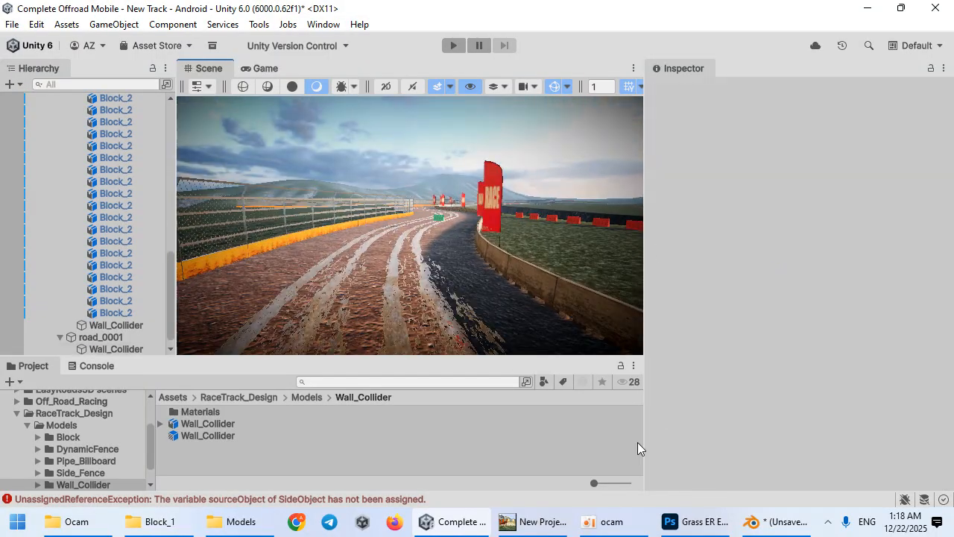